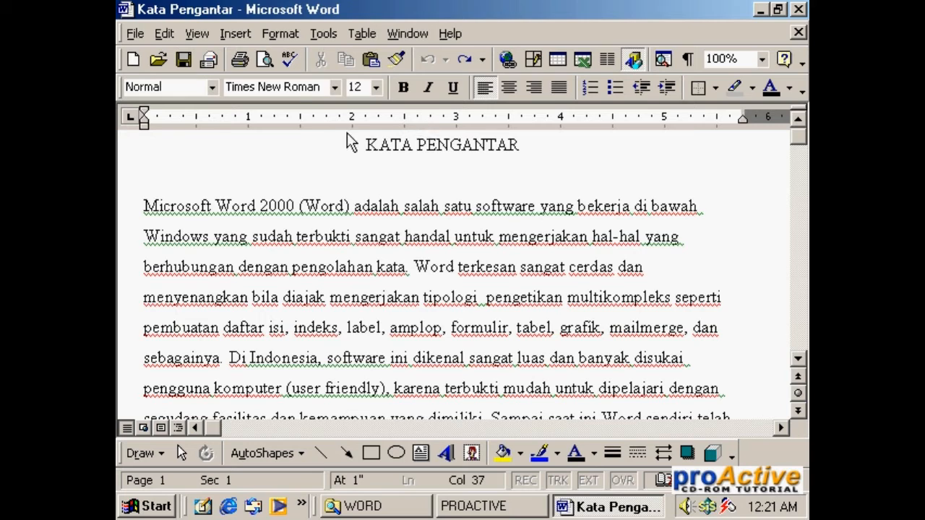
Step: Switch the Kata Pengantar document to Web Layout view and look through its opening text
left_click(206, 38)
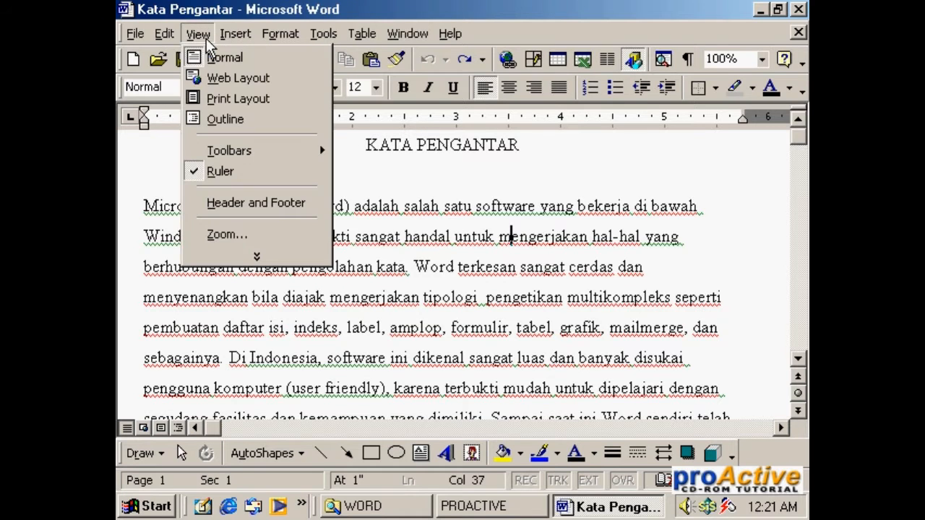
left_click(237, 78)
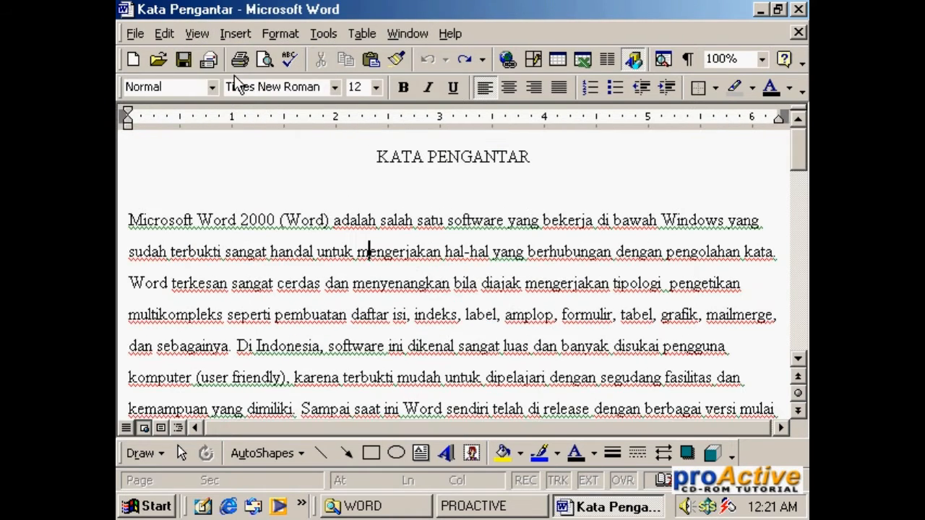
mouse_move(799, 151)
left_mouse_down()
mouse_move(799, 228)
mouse_move(799, 154)
left_mouse_up()
left_click(798, 357)
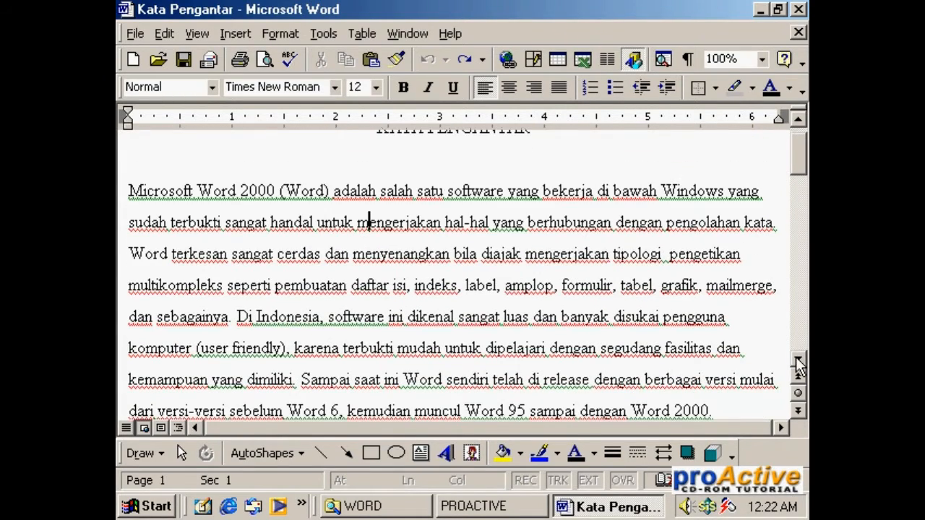
mouse_move(799, 155)
left_mouse_down()
mouse_move(800, 188)
mouse_move(800, 144)
left_mouse_up()
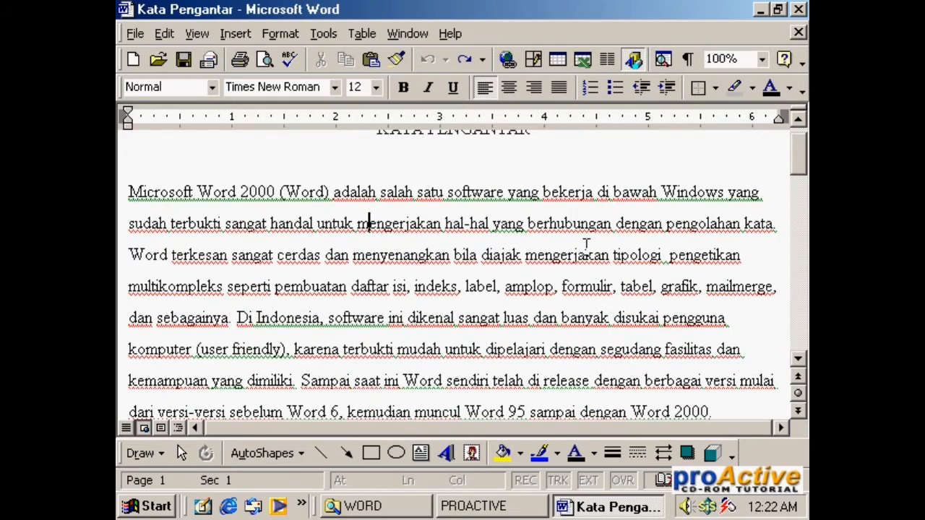
Step: Display the document in Outline view and browse its paragraphs
left_click(203, 37)
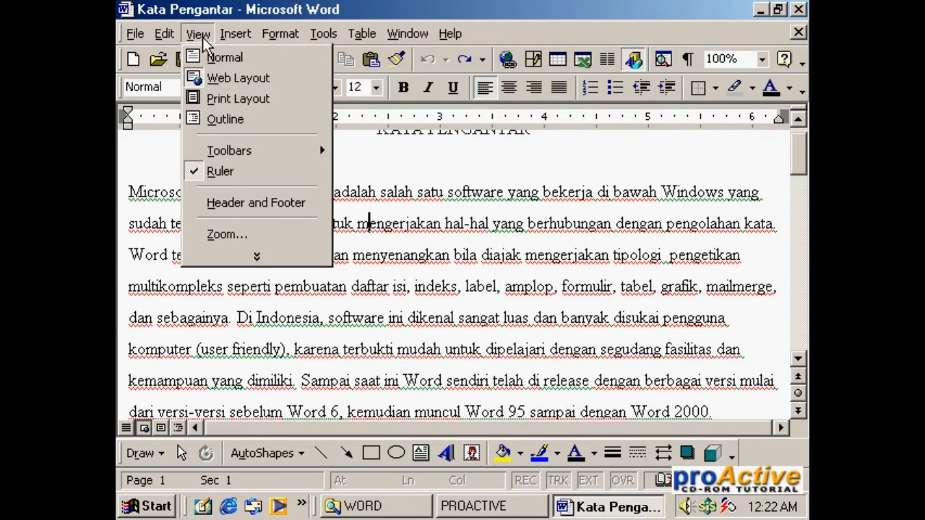
left_click(215, 125)
mouse_move(799, 152)
left_mouse_down()
mouse_move(800, 217)
mouse_move(802, 168)
left_mouse_up()
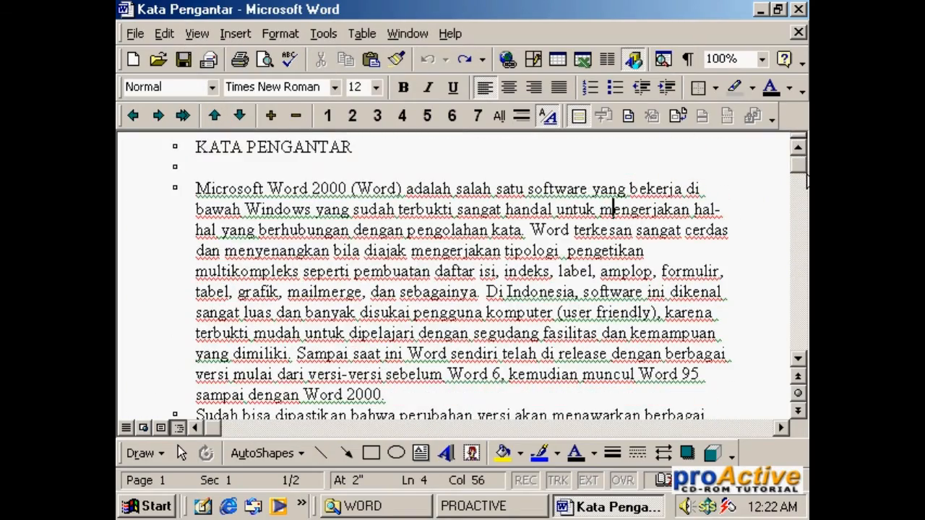
left_click(798, 360)
left_click(798, 359)
left_click(798, 359)
left_click_drag(798, 364, 798, 364)
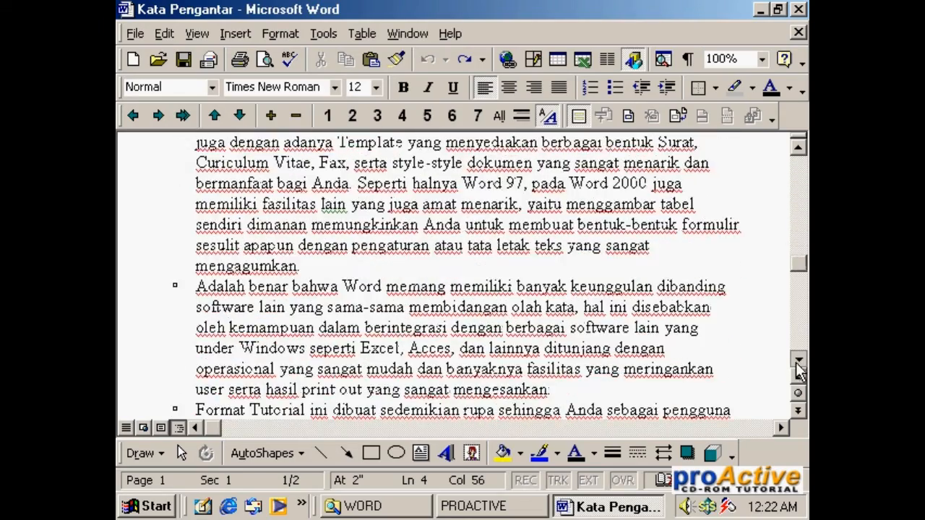
left_click(798, 149)
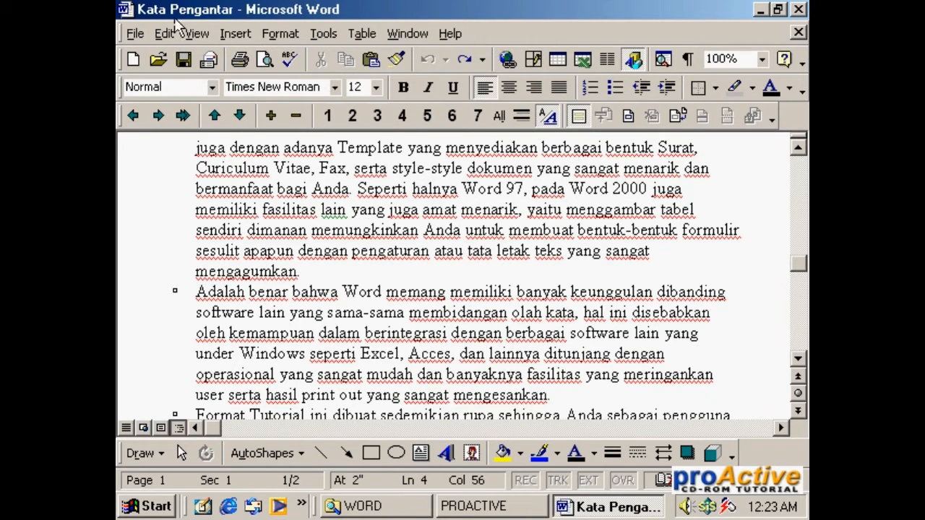
Step: Switch the document to Print Layout view and look over the first page
left_click(194, 33)
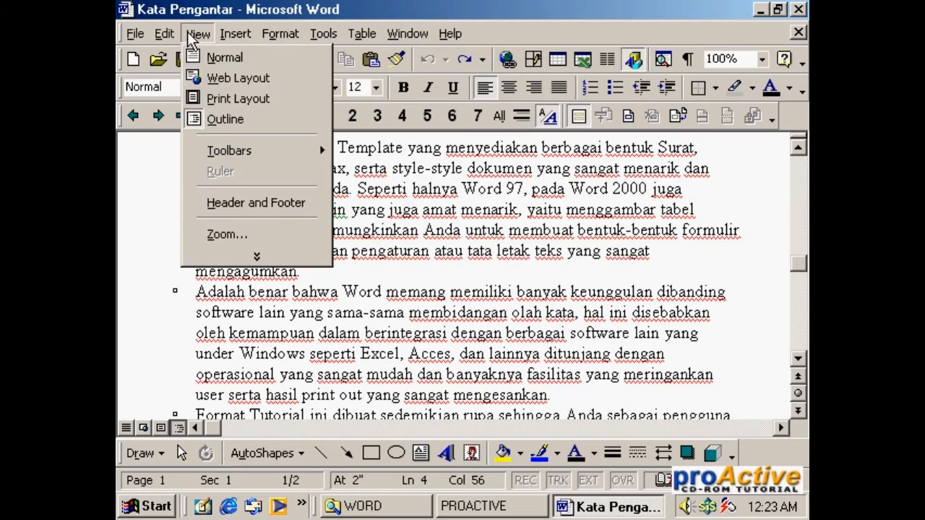
left_click(245, 99)
left_click_drag(804, 144, 800, 176)
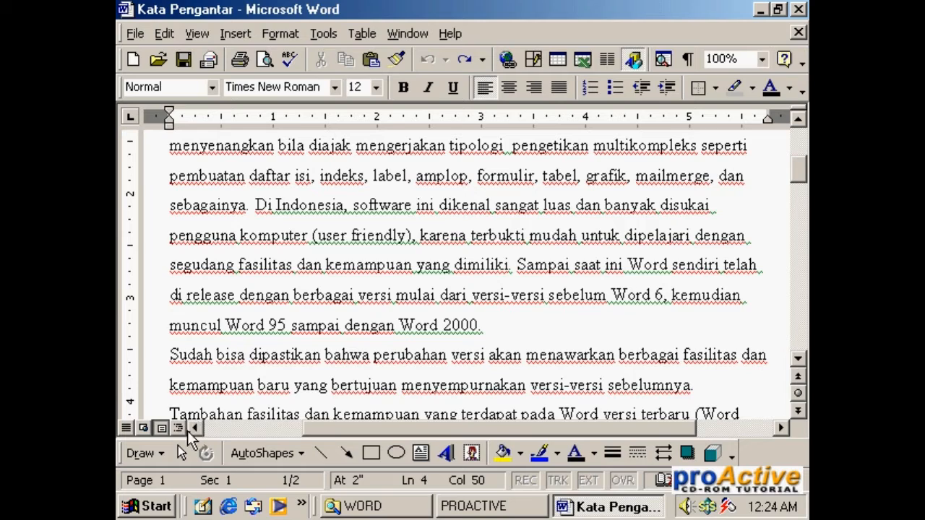
Step: Cycle the document through Normal, Web Layout, Print Layout and Outline views, ending in Print Layout view
left_click(125, 428)
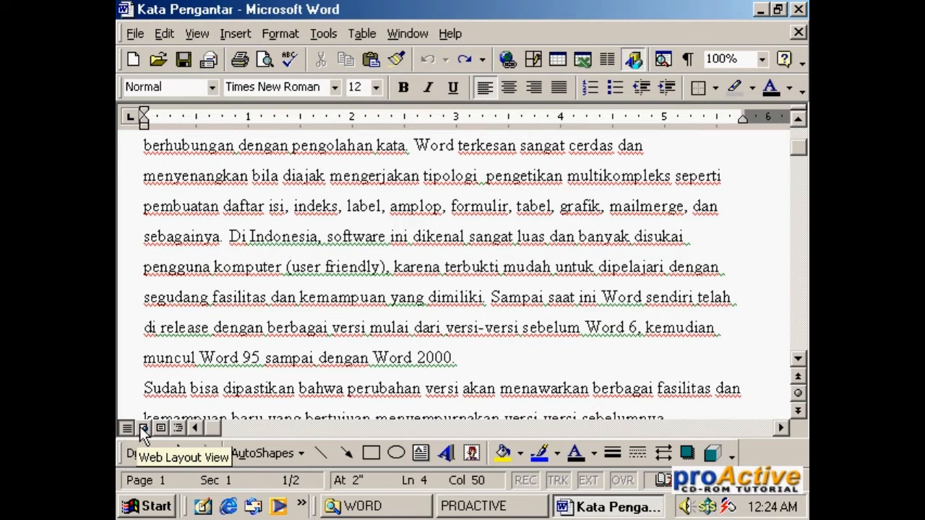
left_click(143, 428)
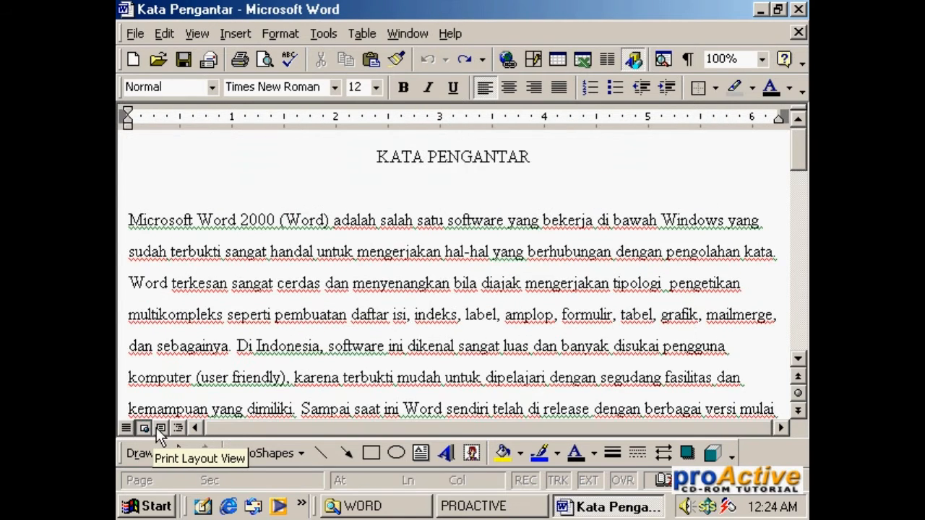
left_click(159, 429)
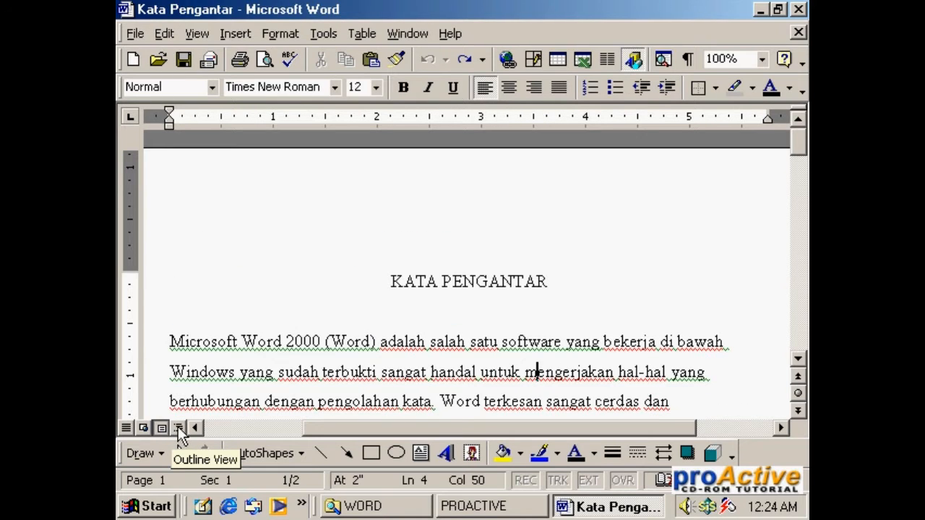
left_click(178, 428)
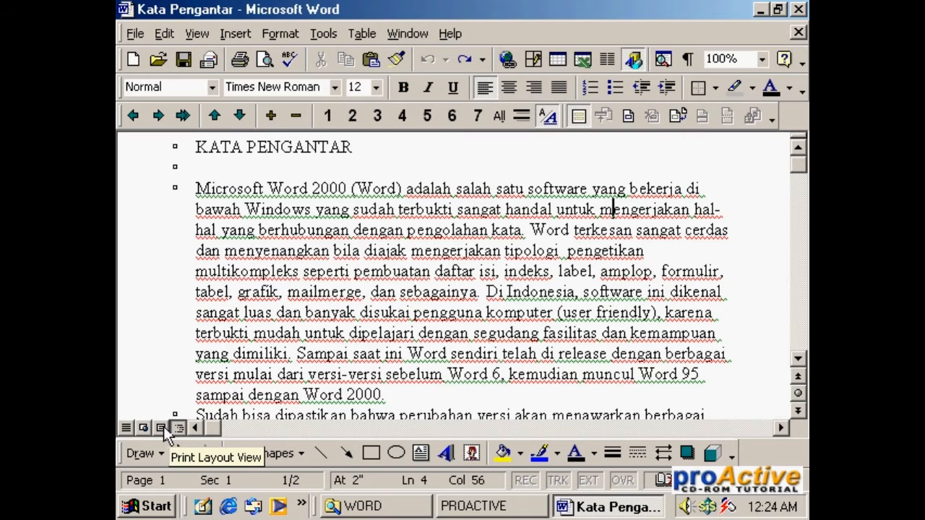
left_click(161, 428)
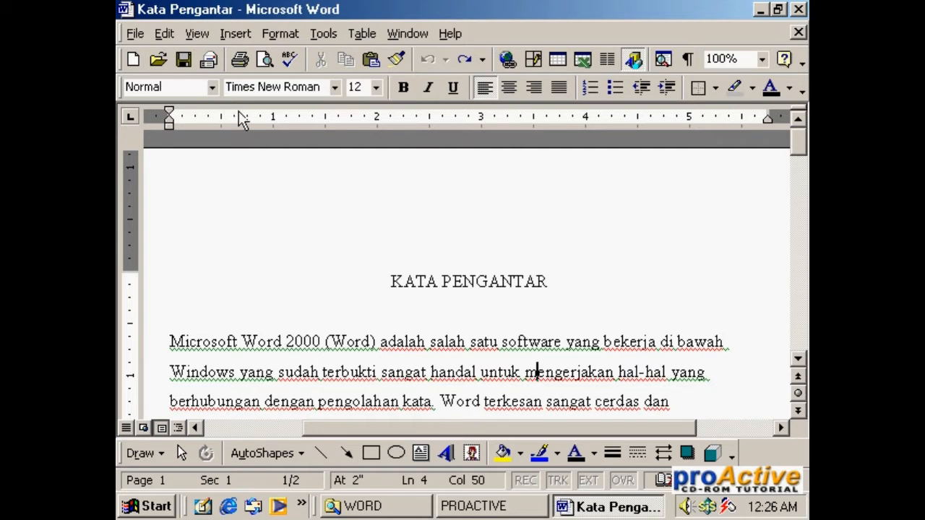
Step: Hide the ruler and show it again
left_click(198, 34)
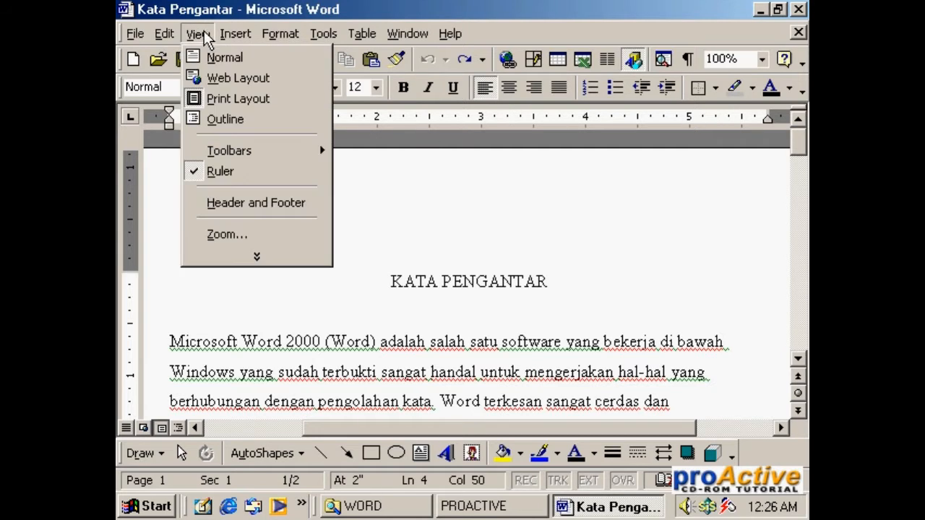
left_click(208, 173)
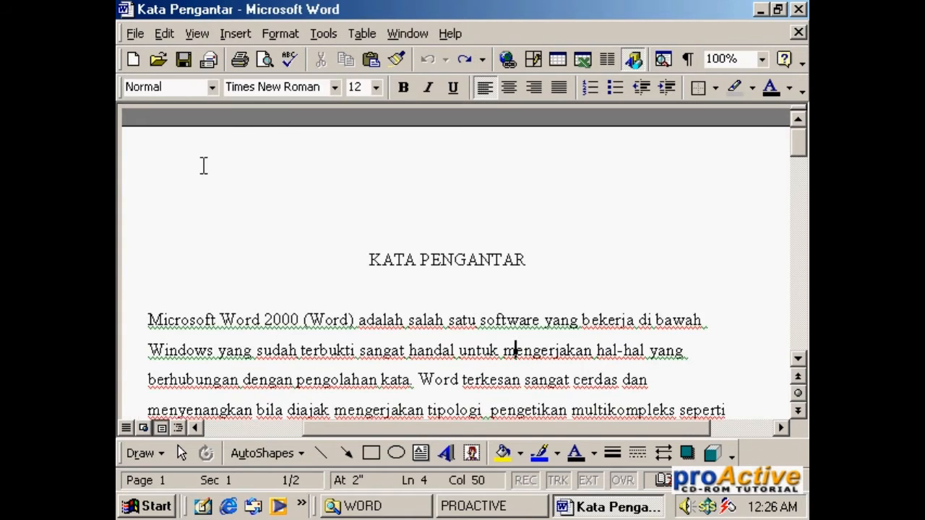
left_click(203, 34)
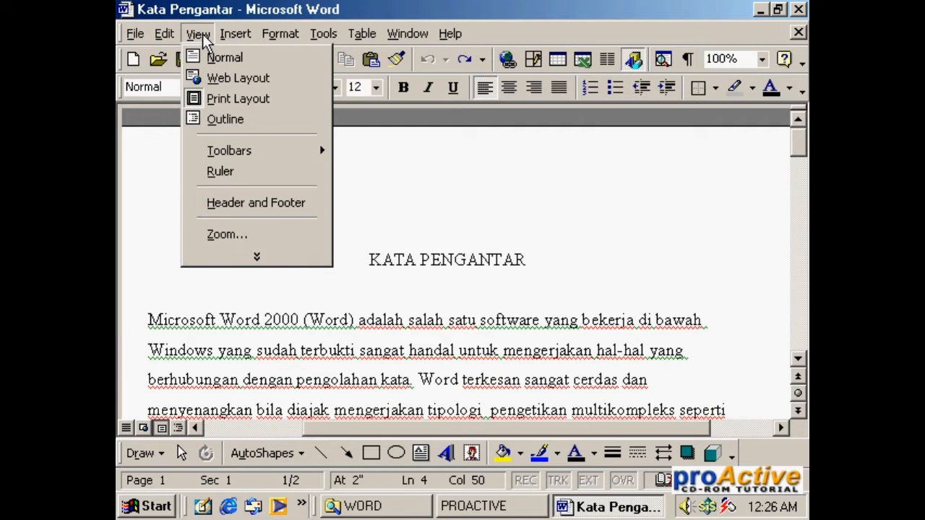
left_click(237, 174)
left_click(213, 34)
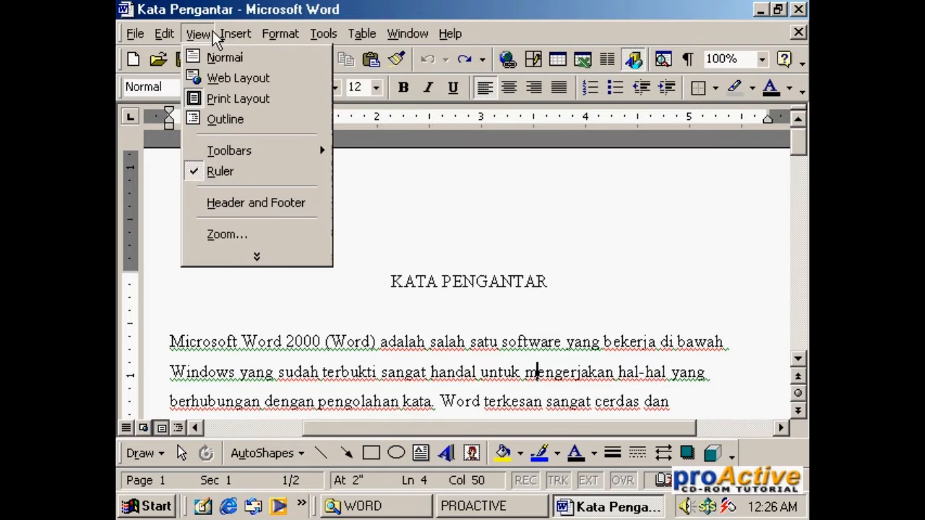
left_click(278, 257)
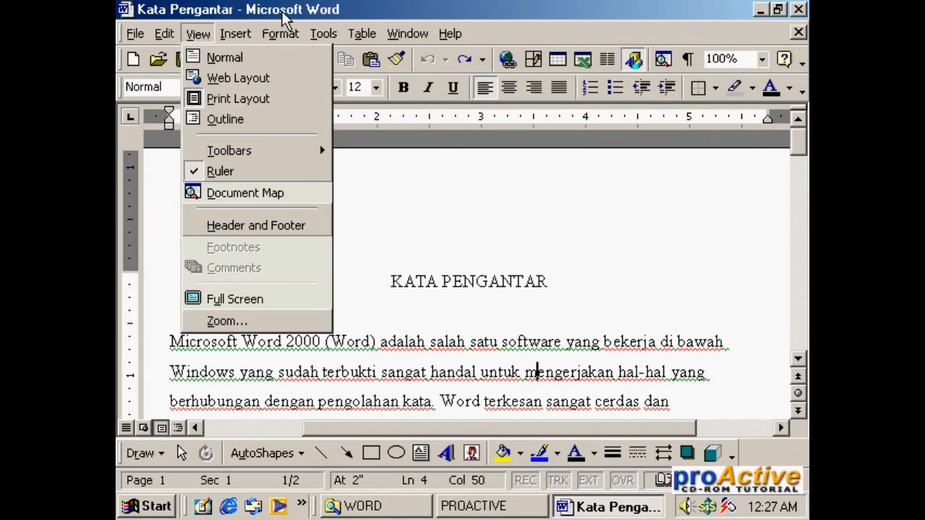
left_click(503, 209)
left_click(504, 208)
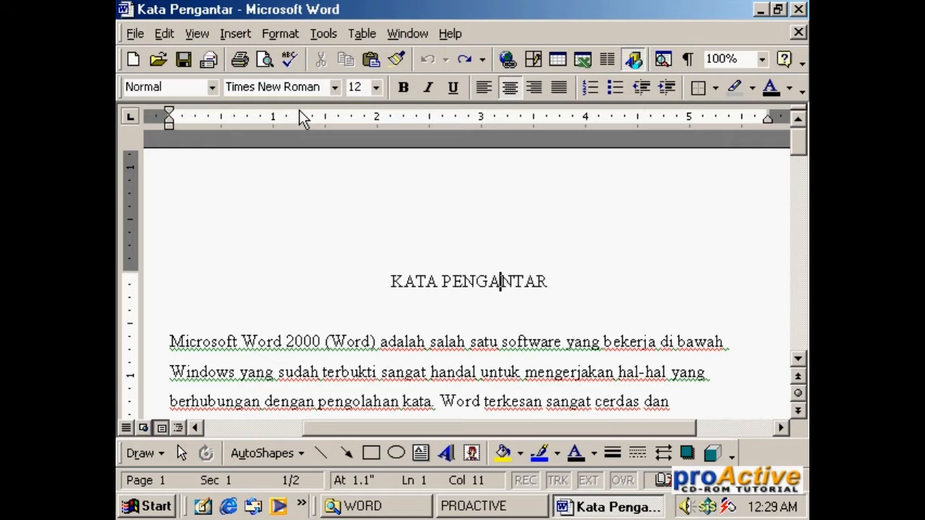
Step: Set the measurement units in Word's general options to Centimeters
left_click(327, 34)
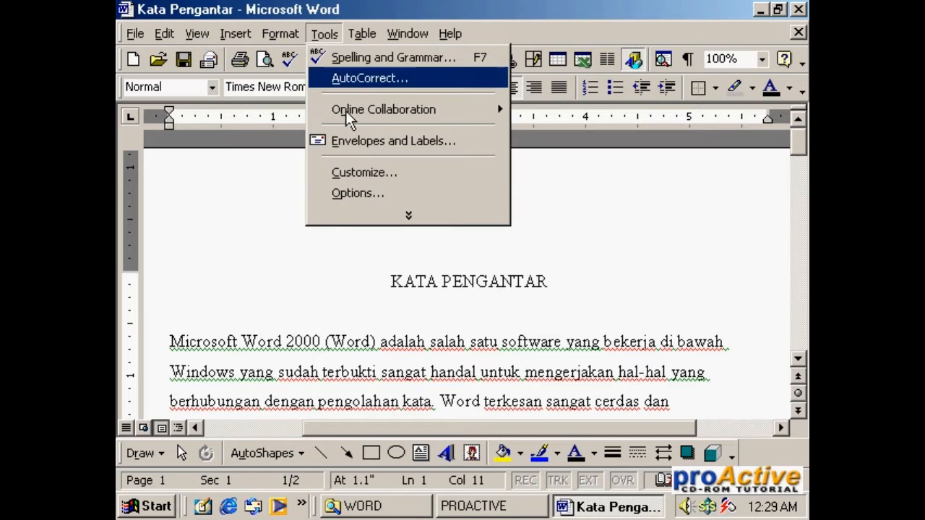
left_click(374, 192)
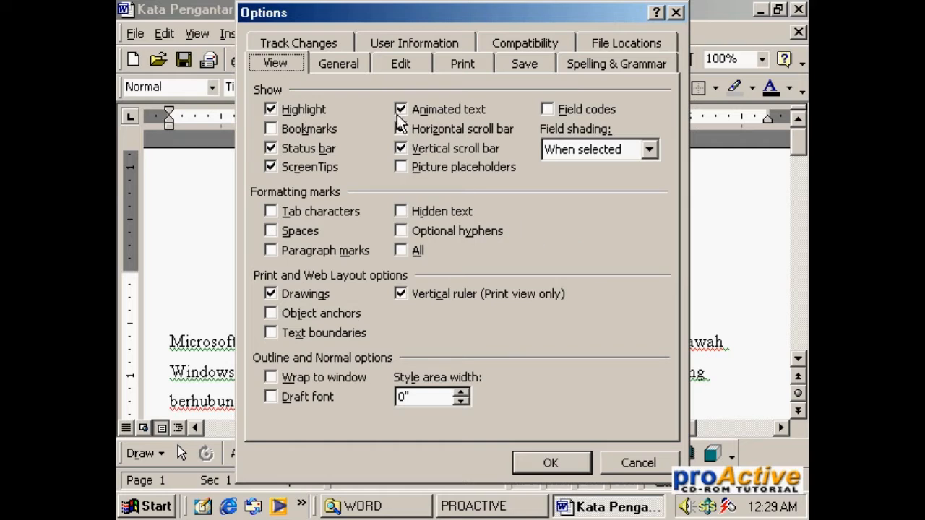
left_click(345, 67)
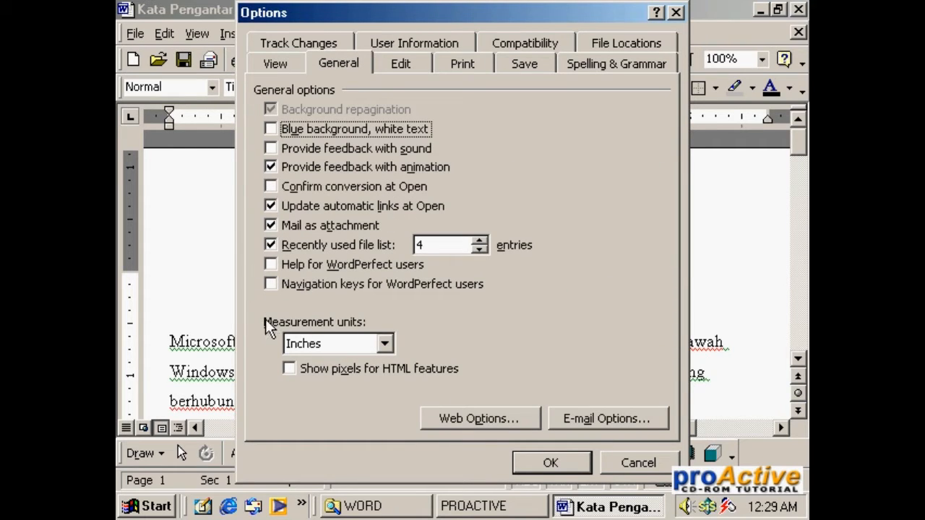
left_click(387, 344)
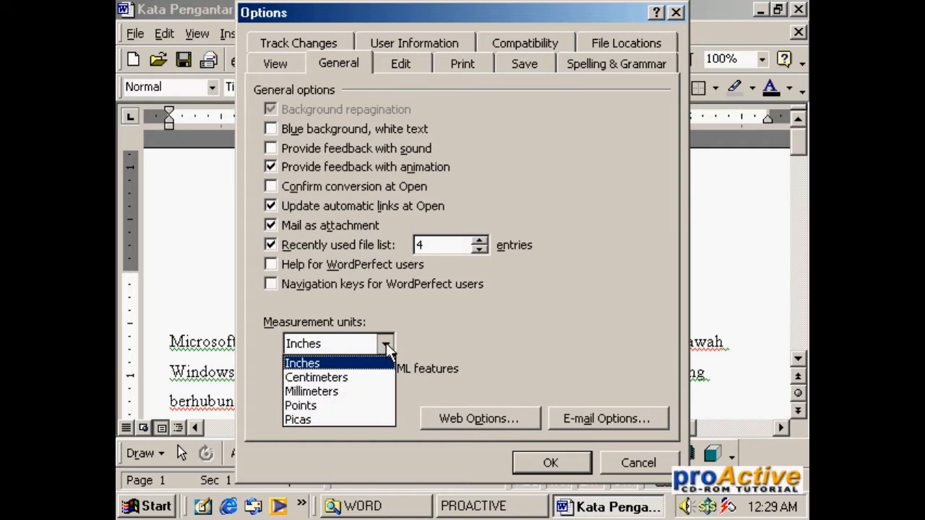
left_click(333, 377)
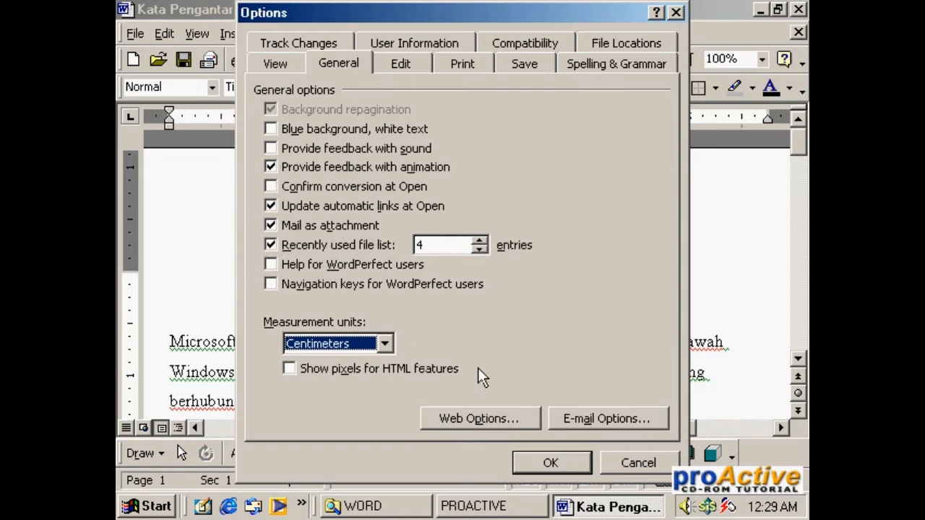
left_click(548, 463)
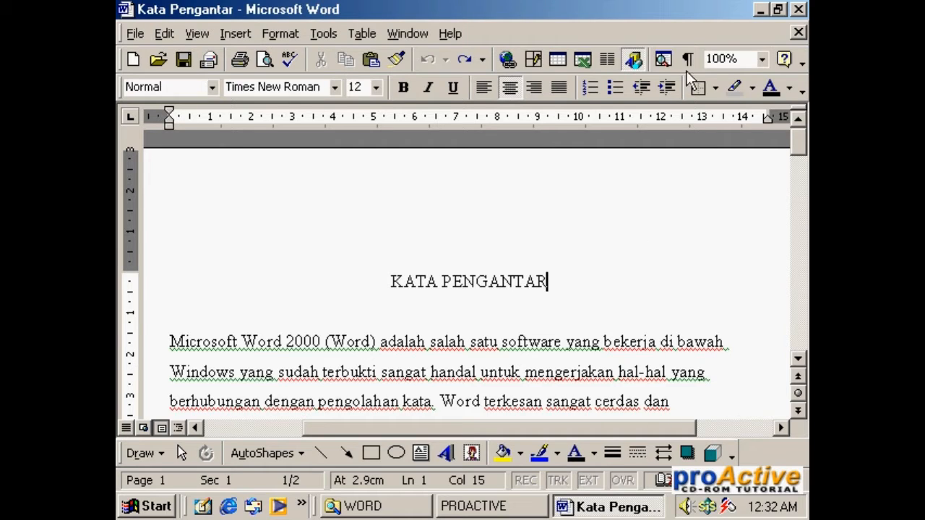
Step: Close the Kata Pengantar document window and start Microsoft Word with a new blank document
left_click(801, 9)
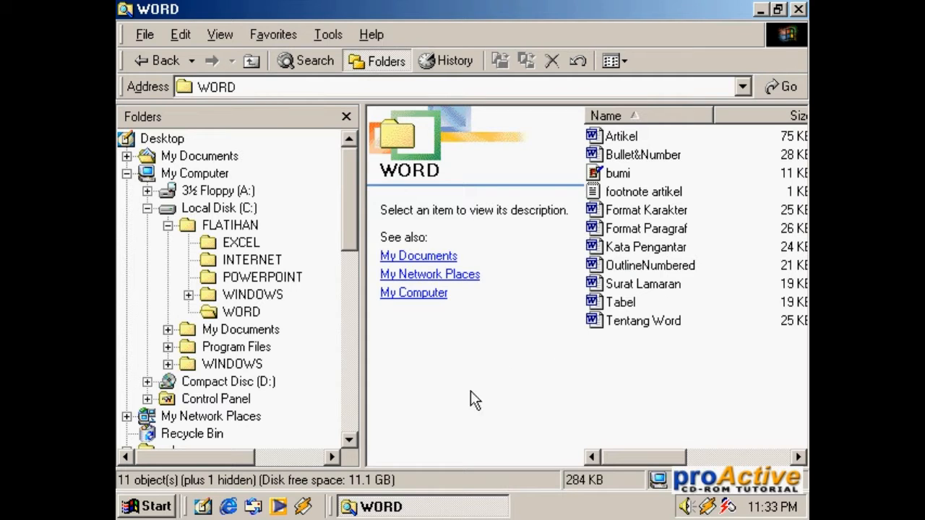
left_click(153, 505)
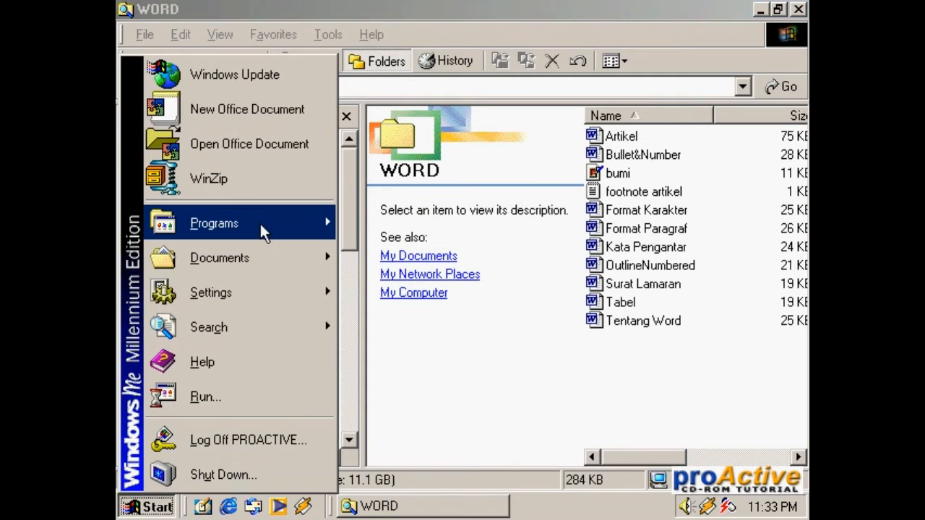
mouse_move(255, 228)
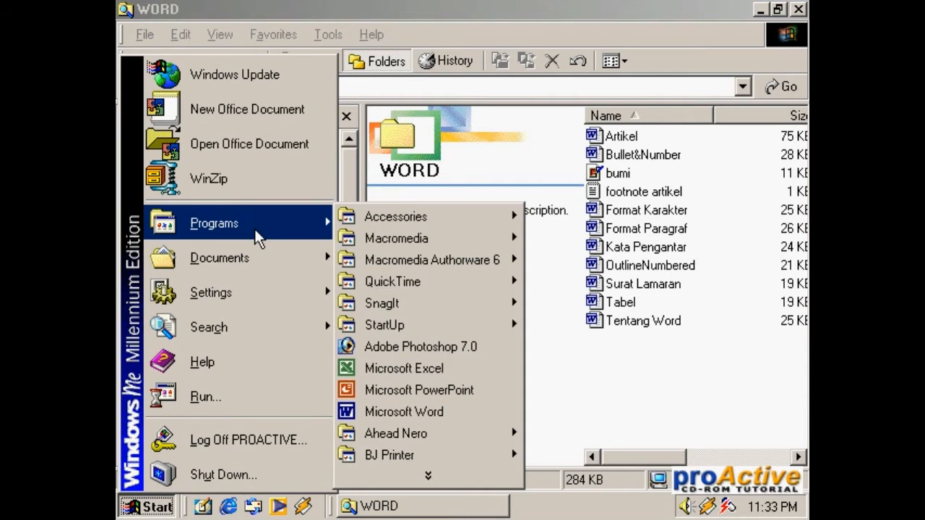
left_click(417, 410)
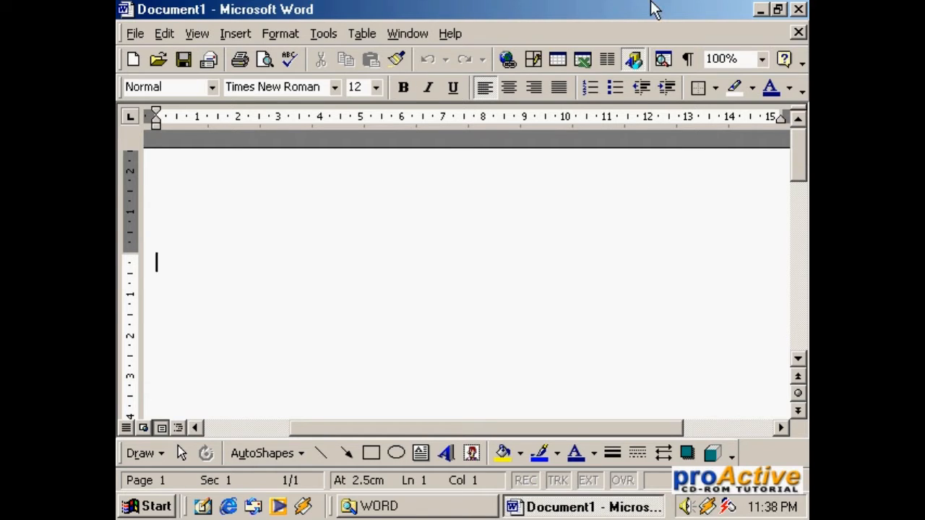
Step: Set the document's paper size to A4 210.0 x 297.0 mm in the page setup
left_click(126, 33)
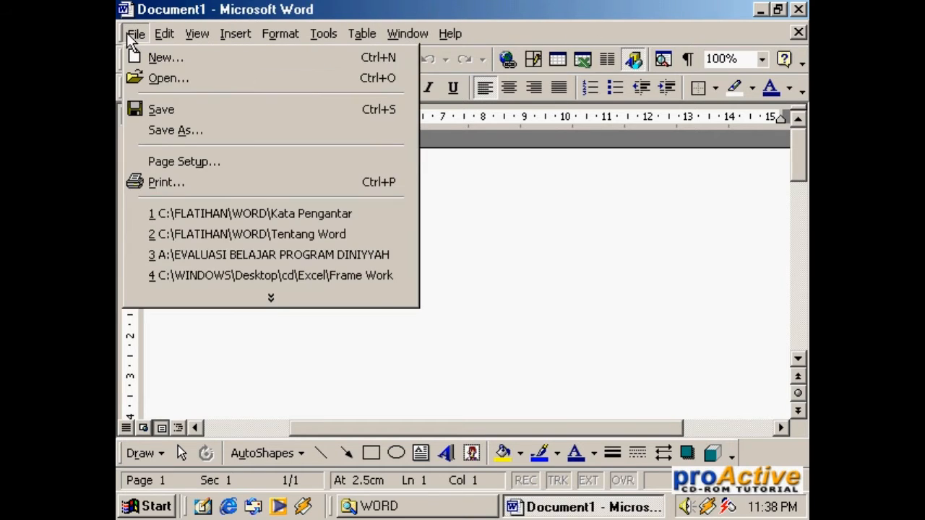
left_click(175, 163)
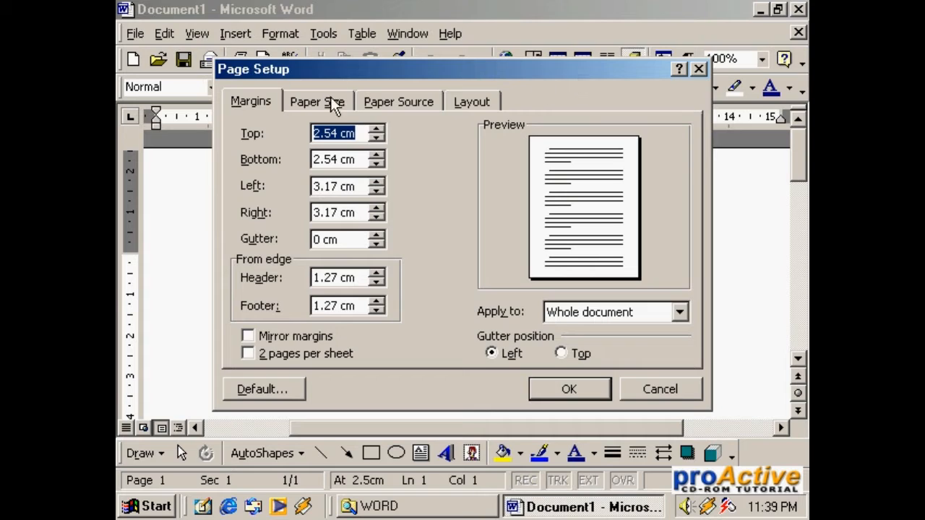
left_click(308, 101)
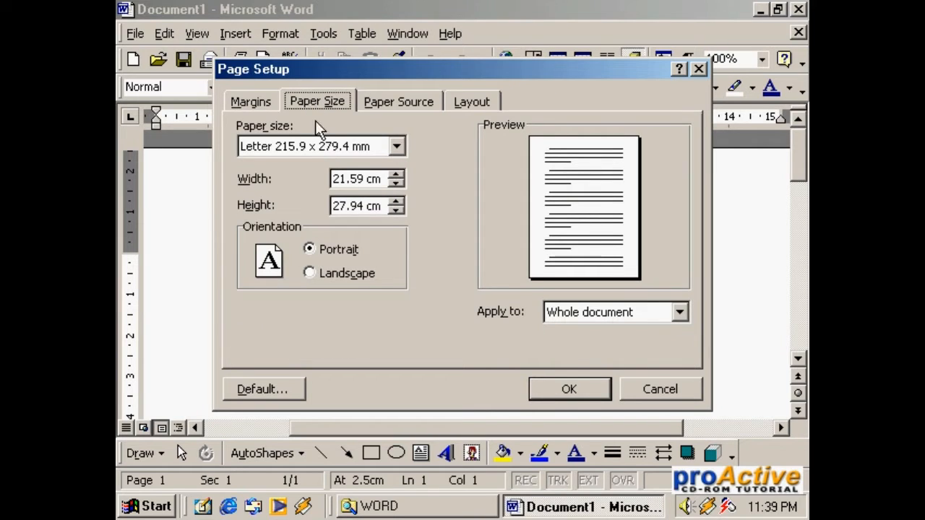
left_click(398, 146)
left_click(395, 215)
left_click(395, 216)
left_click(395, 215)
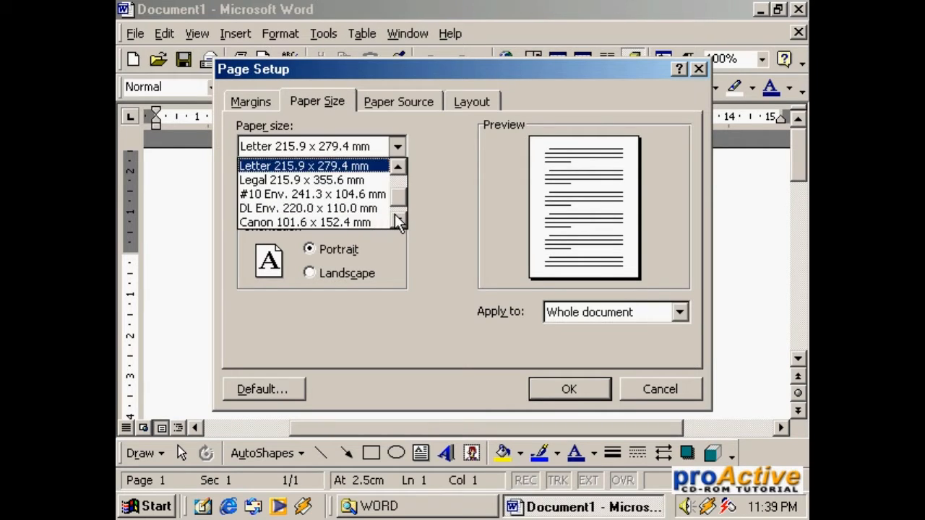
left_click(398, 166)
left_click(398, 166)
left_click(398, 167)
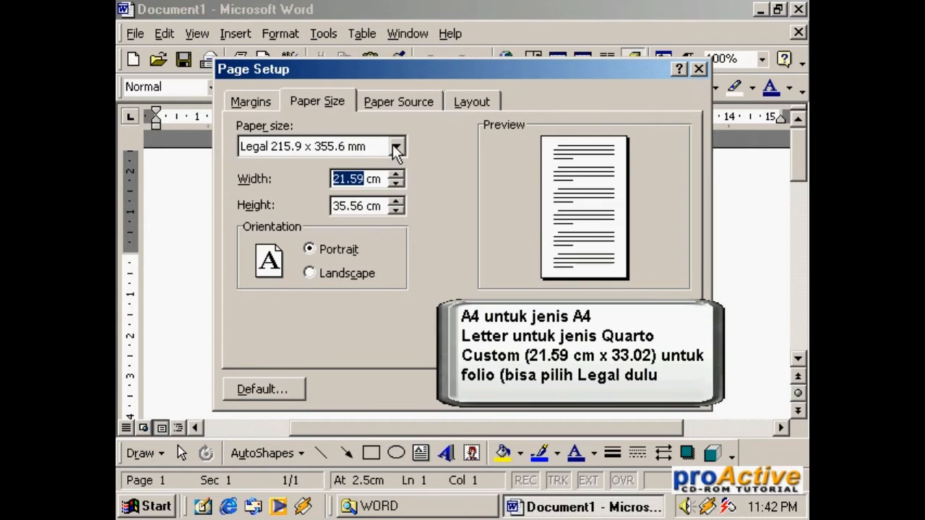
left_click(394, 146)
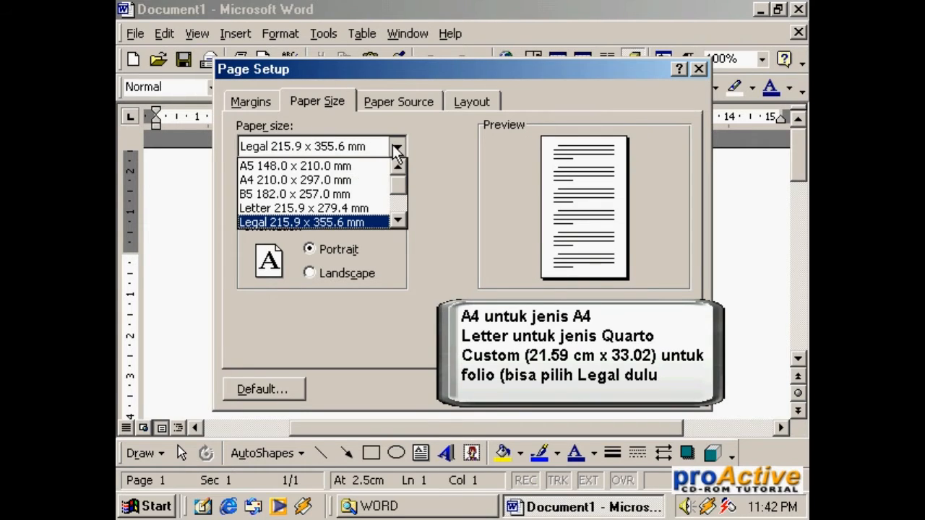
left_click(367, 181)
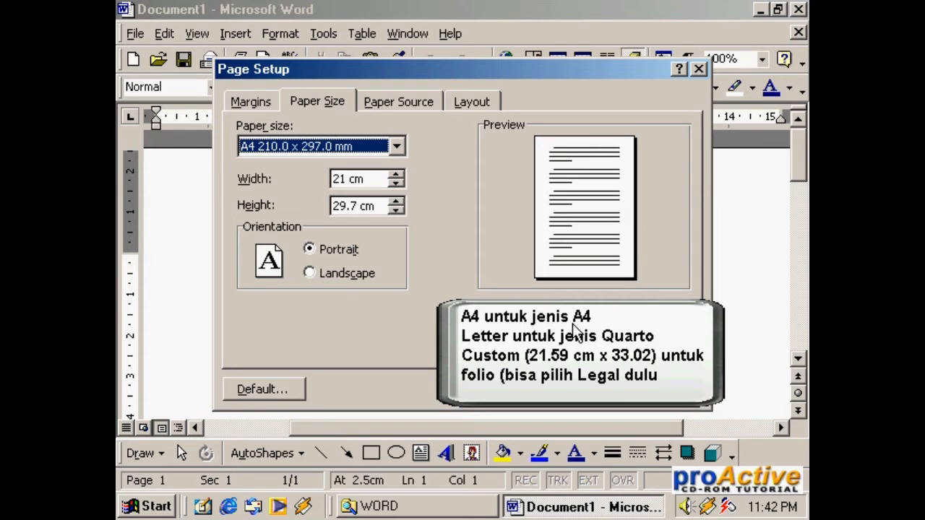
Step: Change the paper size to Letter 215.9 x 279.4 mm
left_click(395, 147)
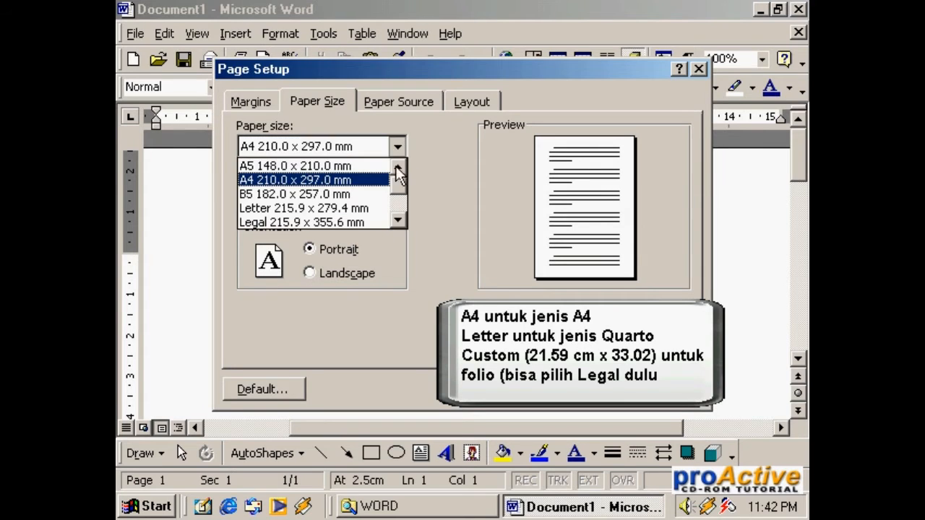
left_click(396, 217)
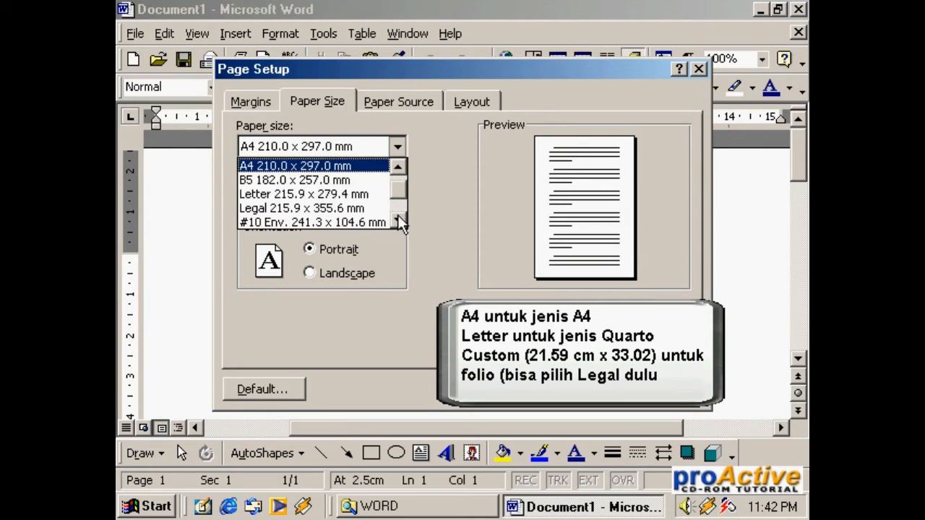
left_click(327, 195)
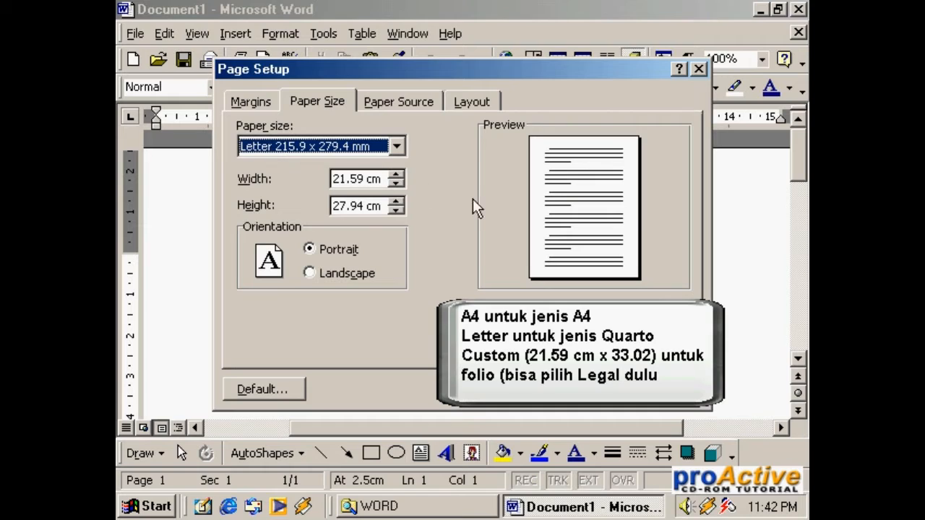
Step: Look through the available paper sizes and choose Legal 215.9 x 355.6 mm
left_click(397, 147)
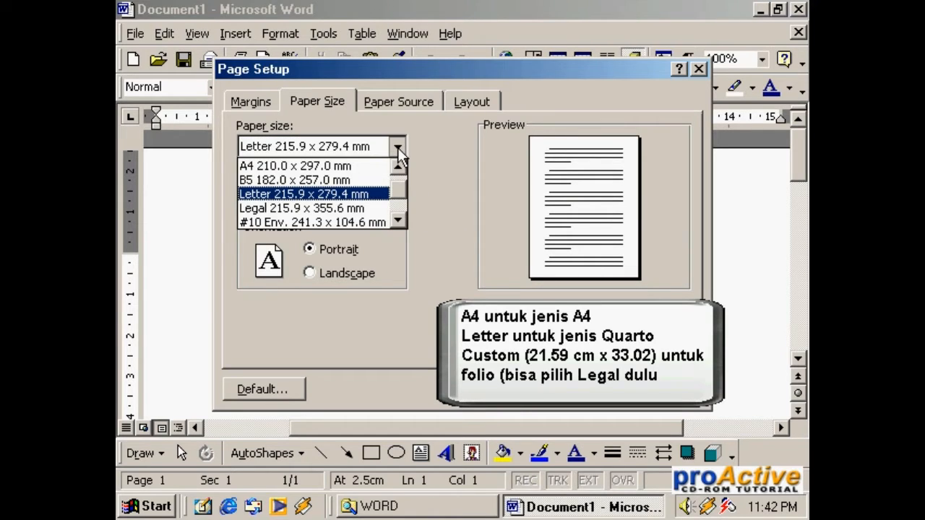
left_click(397, 220)
left_click(398, 219)
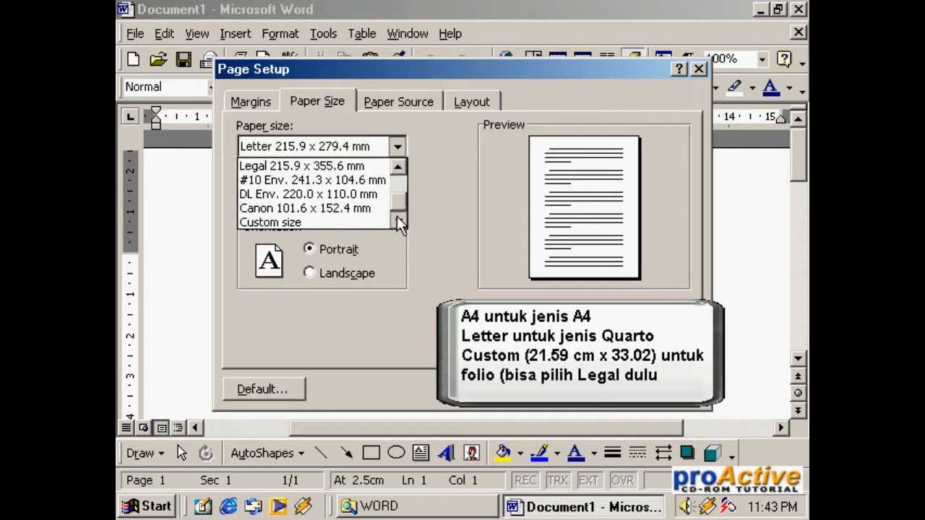
left_click(398, 168)
left_click(398, 168)
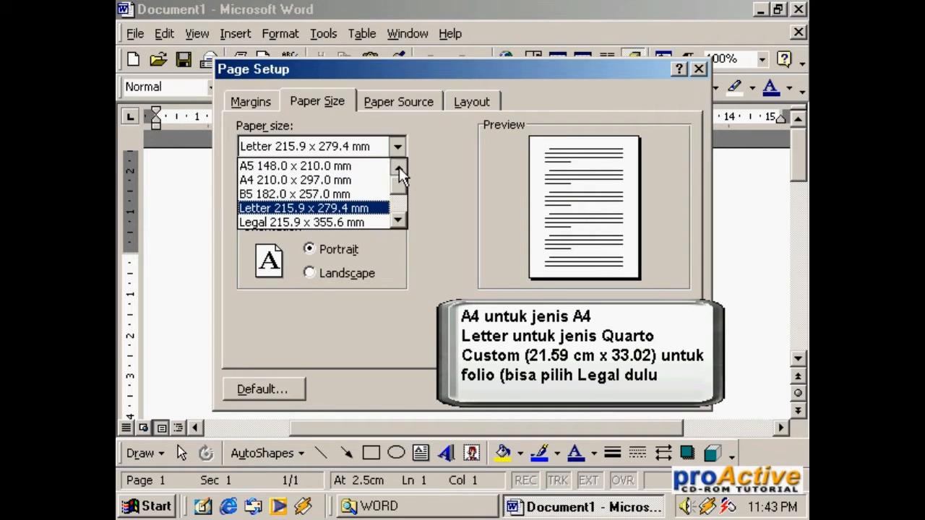
left_click(400, 210)
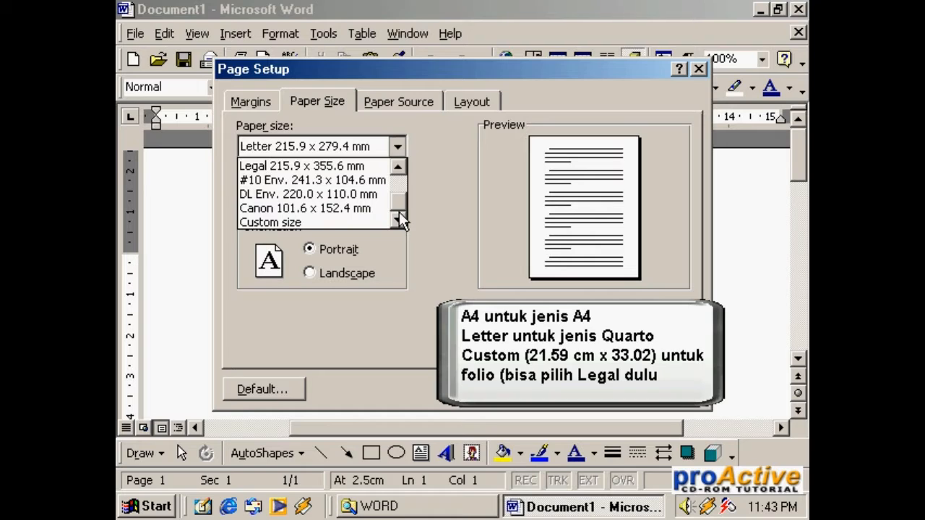
left_click(398, 168)
left_click(398, 168)
left_click(398, 168)
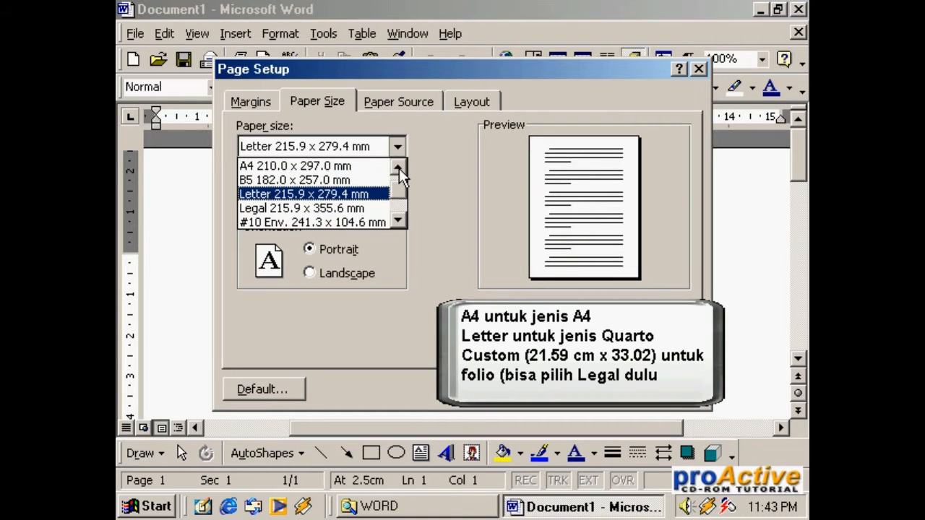
left_click(288, 208)
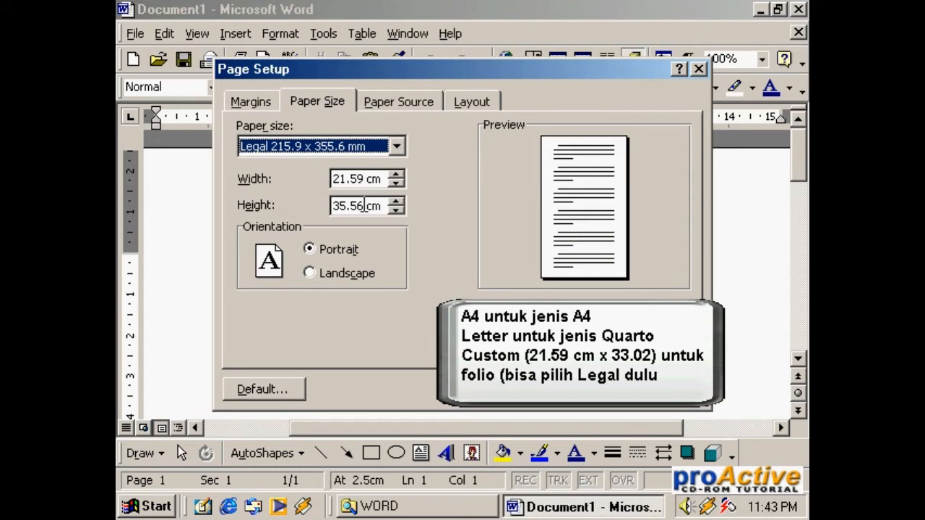
Step: Set the paper height to 33.02 cm to make a custom folio size
left_click_drag(365, 206, 338, 207)
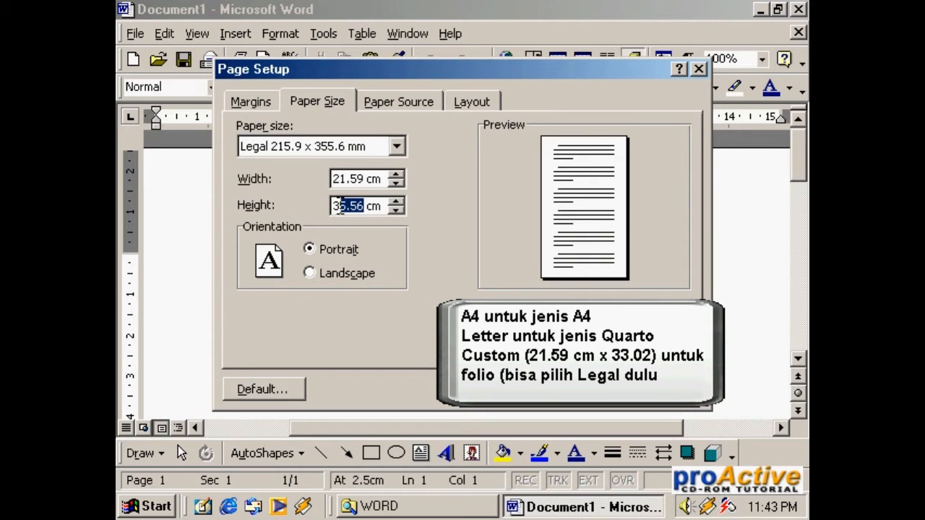
type("3.")
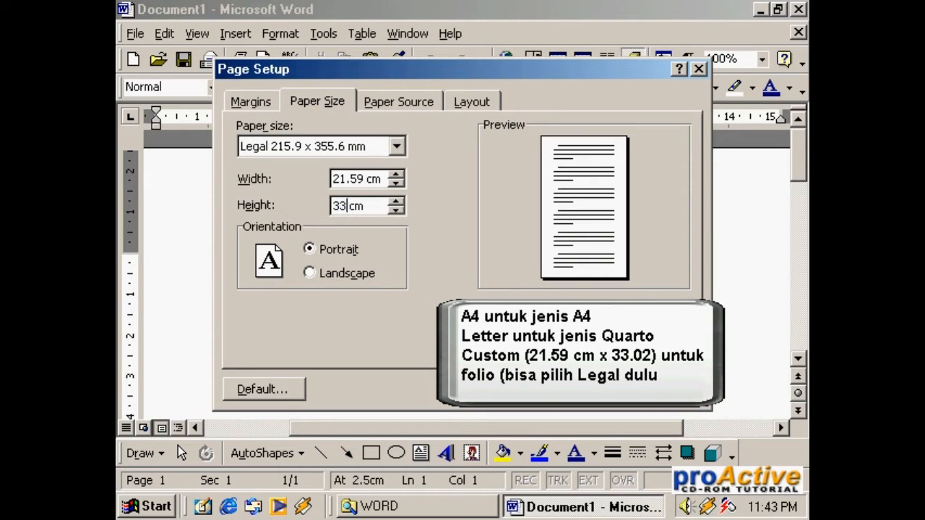
type("02")
left_click(353, 178)
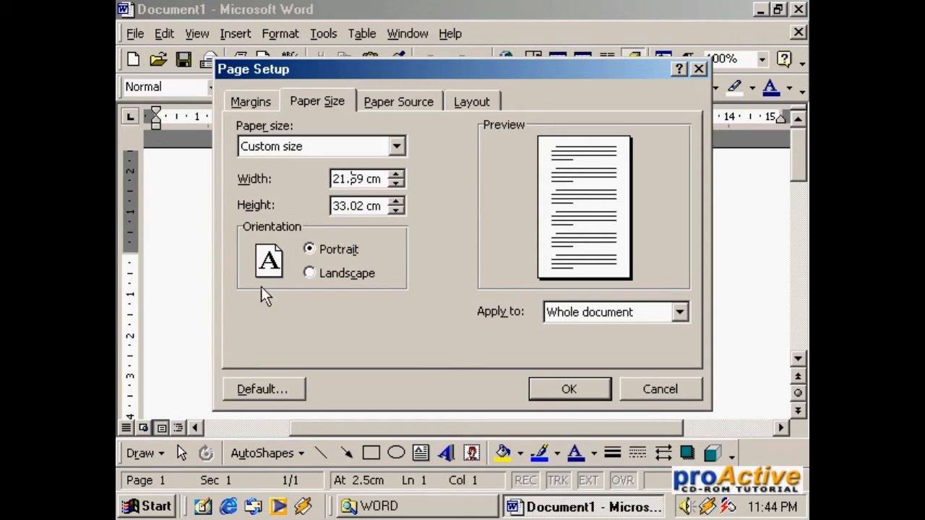
Step: Switch the page orientation to Landscape, back to Portrait, and to Landscape again
left_click(313, 273)
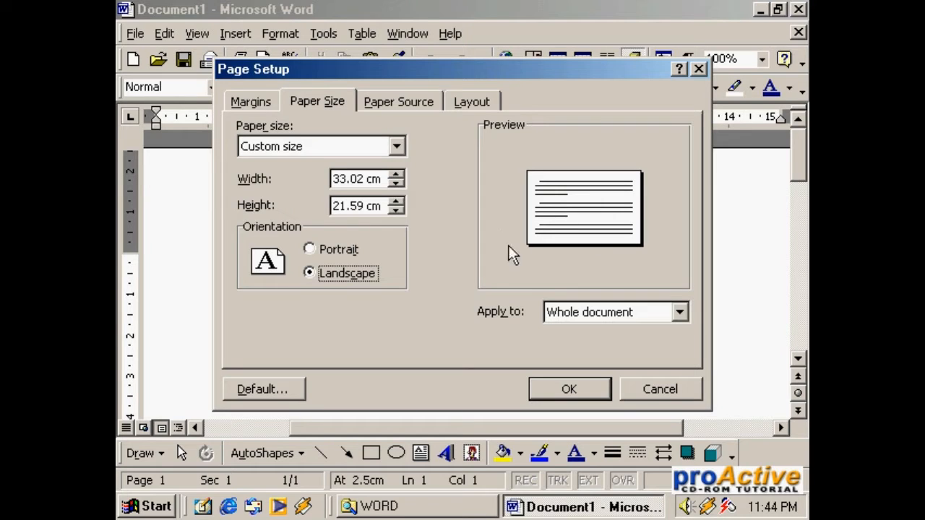
left_click(315, 249)
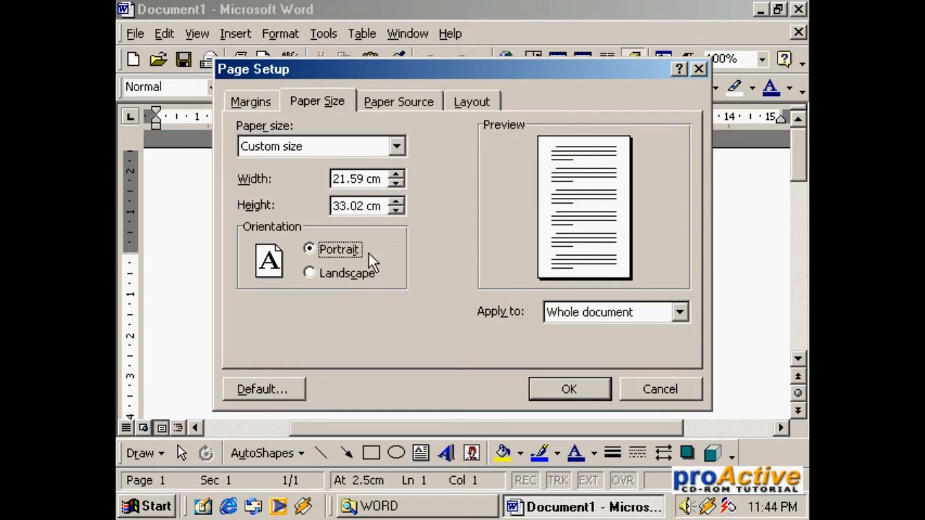
left_click(352, 275)
Step: Set the paper size to A4 210.0 x 297.0 mm and the orientation to Portrait
left_click(396, 147)
left_click(399, 166)
left_click(399, 167)
left_click(400, 166)
left_click(398, 166)
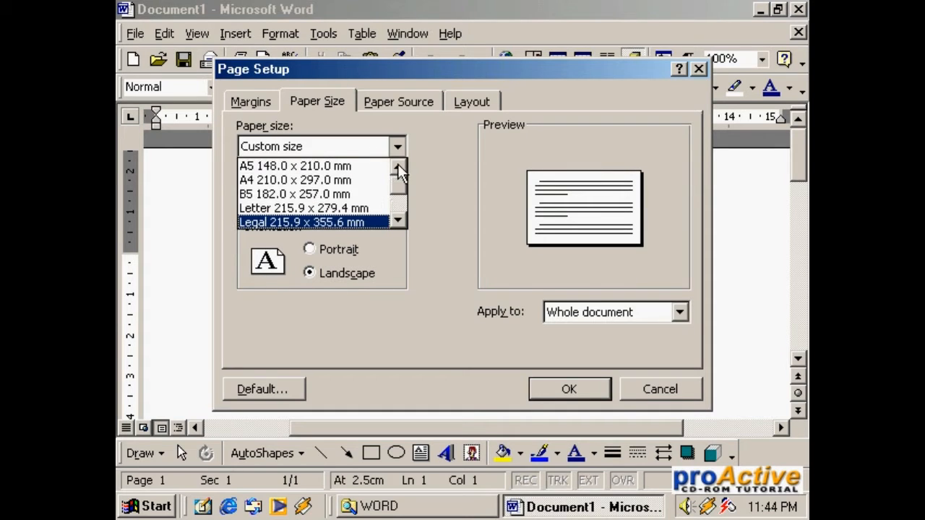
left_click(324, 180)
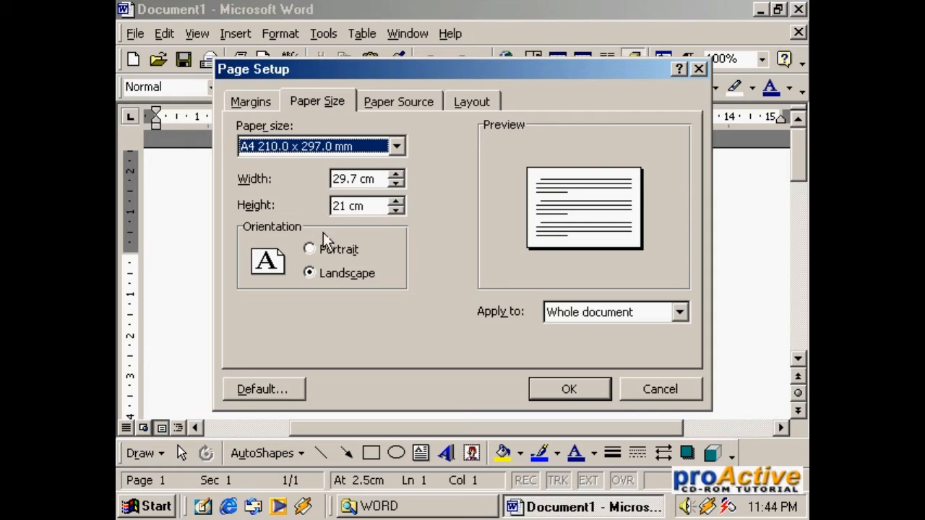
left_click(323, 249)
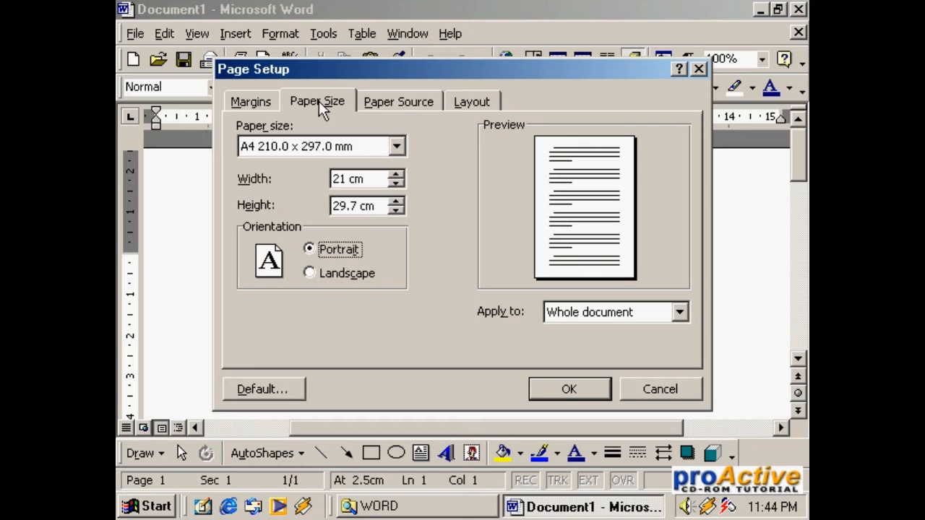
Step: Set the page's top margin to 3 cm
left_click(256, 103)
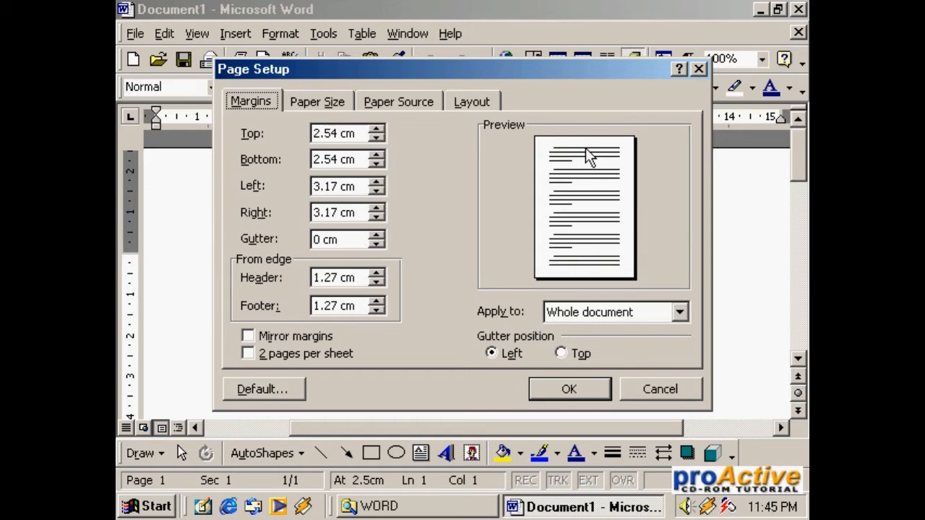
left_click(378, 131)
left_click(378, 128)
left_click(378, 129)
left_click(378, 128)
left_click(378, 129)
left_click(378, 128)
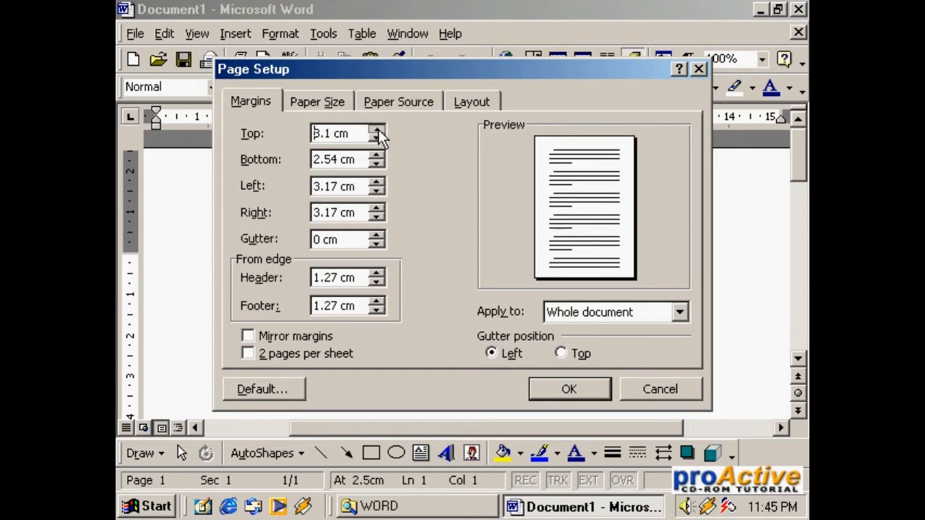
left_click(378, 129)
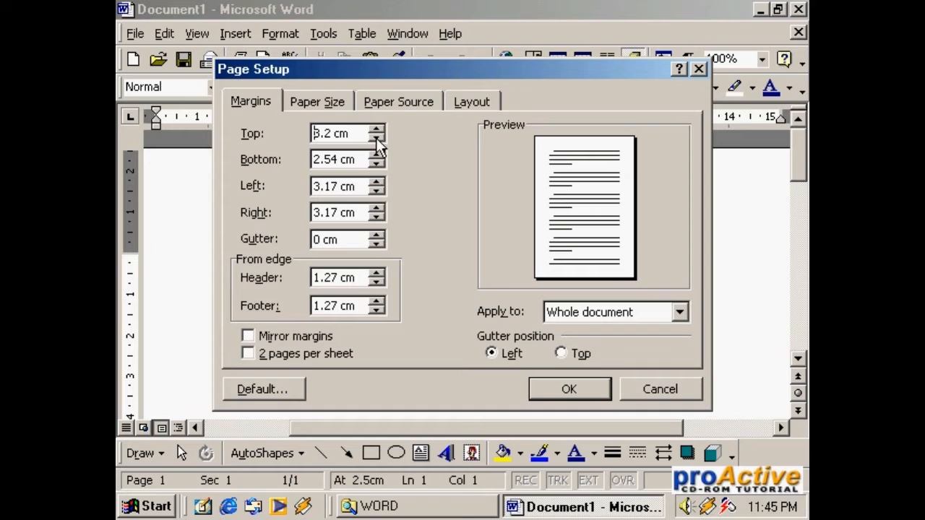
left_click(376, 137)
left_click(376, 138)
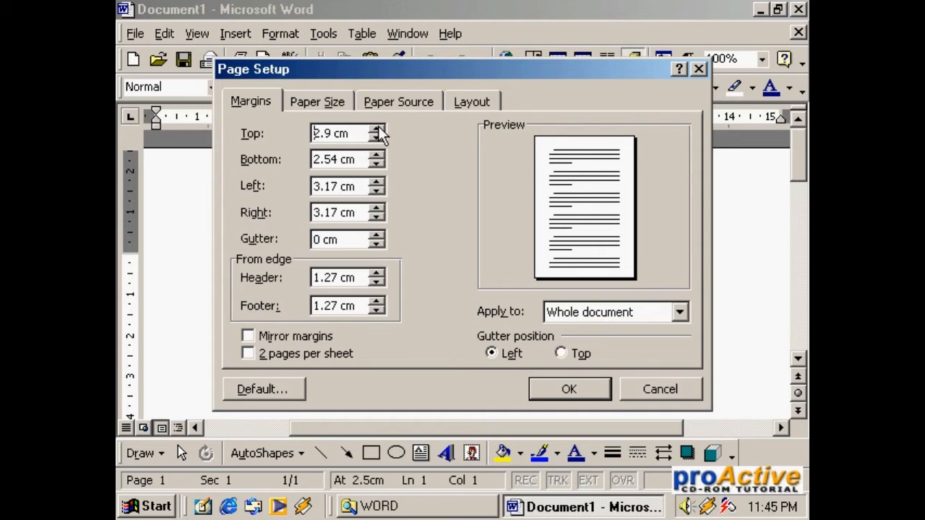
left_click(378, 128)
Step: Set the page's bottom margin to 3 cm
left_click(376, 155)
left_click(376, 156)
left_click(376, 155)
left_click(376, 155)
left_click(376, 156)
left_click(376, 155)
left_click(377, 164)
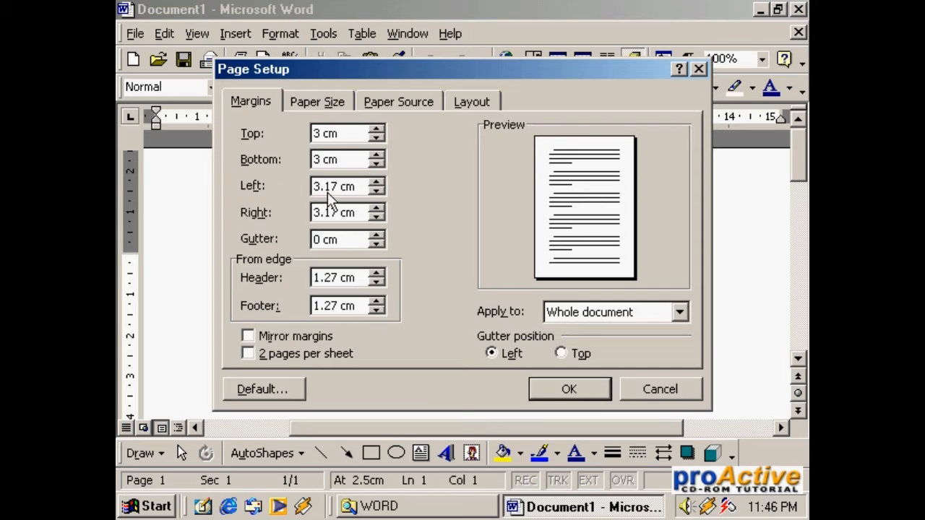
Step: Set the left margin to 4 cm and the right margin to 3 cm
left_click(380, 181)
left_click(378, 182)
left_click(379, 182)
left_click(379, 182)
left_click(378, 181)
left_click(378, 181)
left_click(381, 216)
left_click(381, 216)
Step: Review the paper size and margin settings, apply them to the whole document, and check the margins on the page
left_click(315, 102)
left_click(248, 101)
left_click(315, 101)
left_click(274, 103)
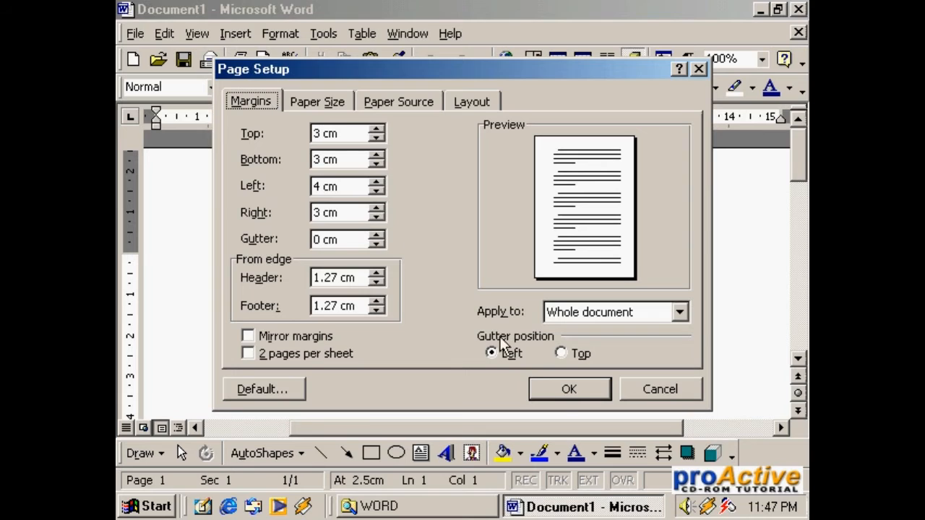
left_click(559, 391)
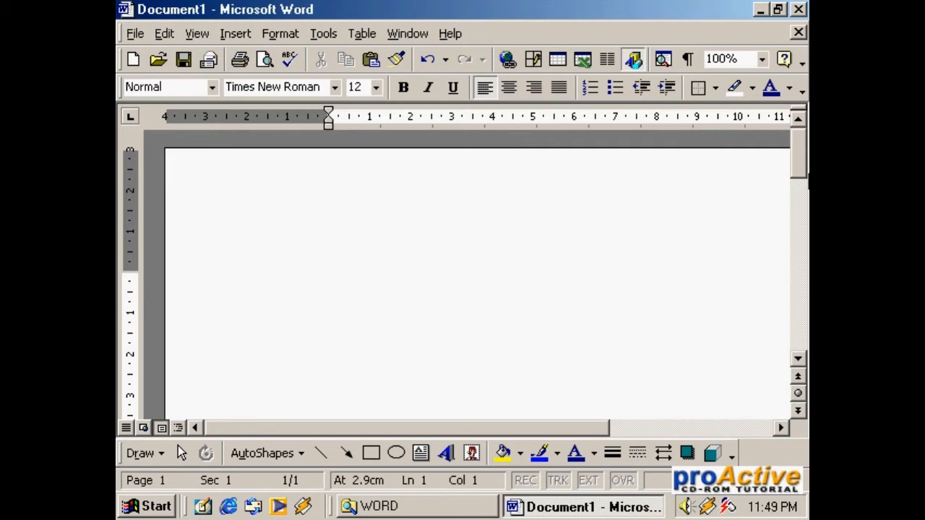
left_click(733, 429)
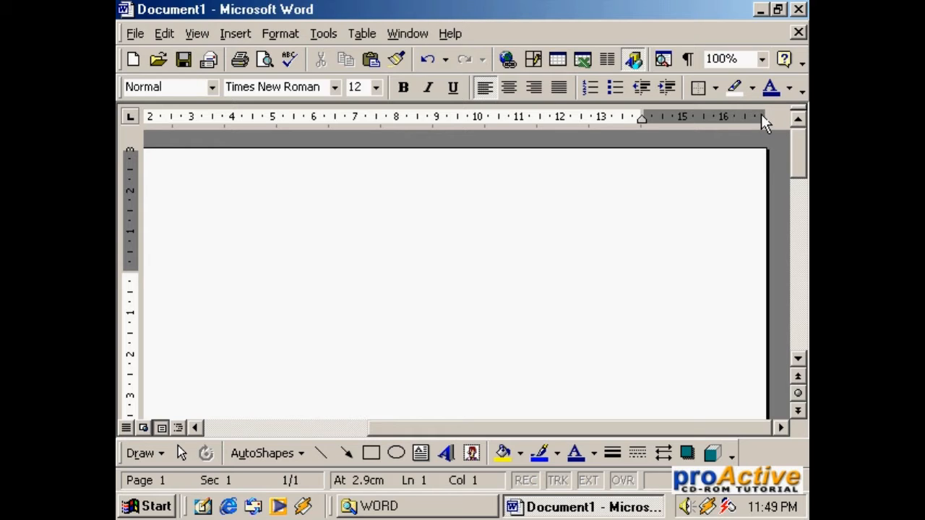
left_click_drag(798, 162, 800, 325)
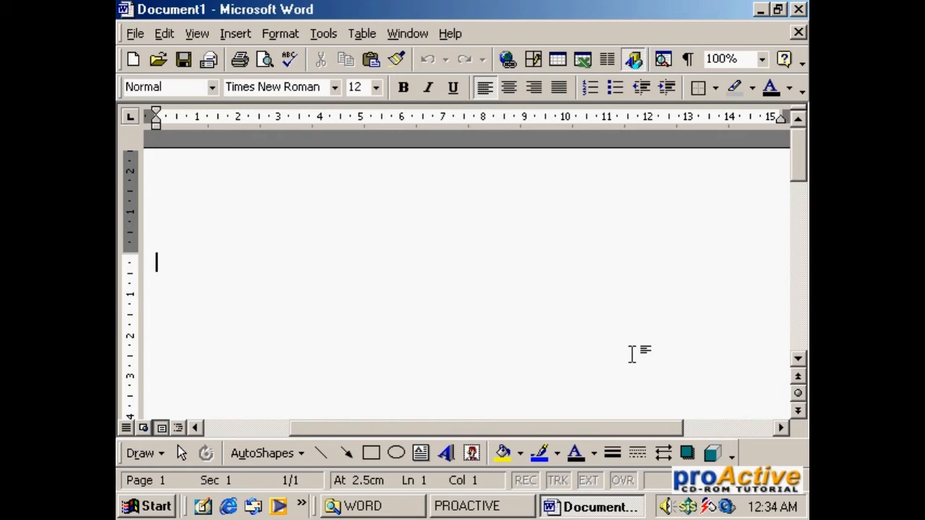
Step: Enter "Microsoft Word merupakan" as the opening words of the blank document, correcting typing mistakes
type("Microsof")
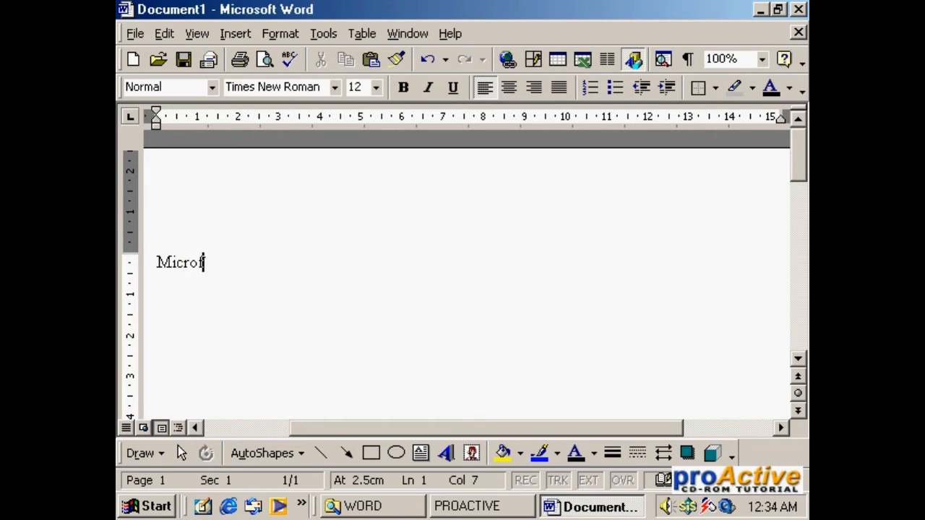
type("t Woe")
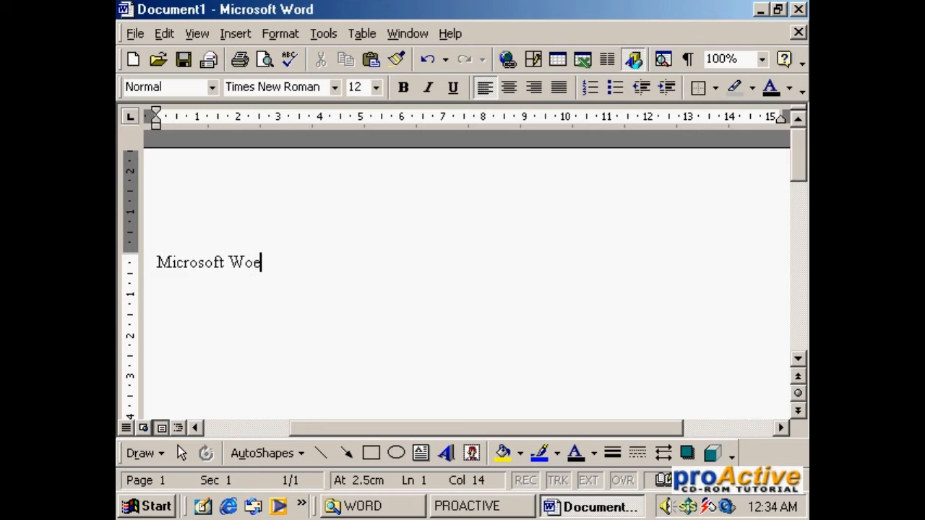
key("BackSpace")
type("rd meruapa")
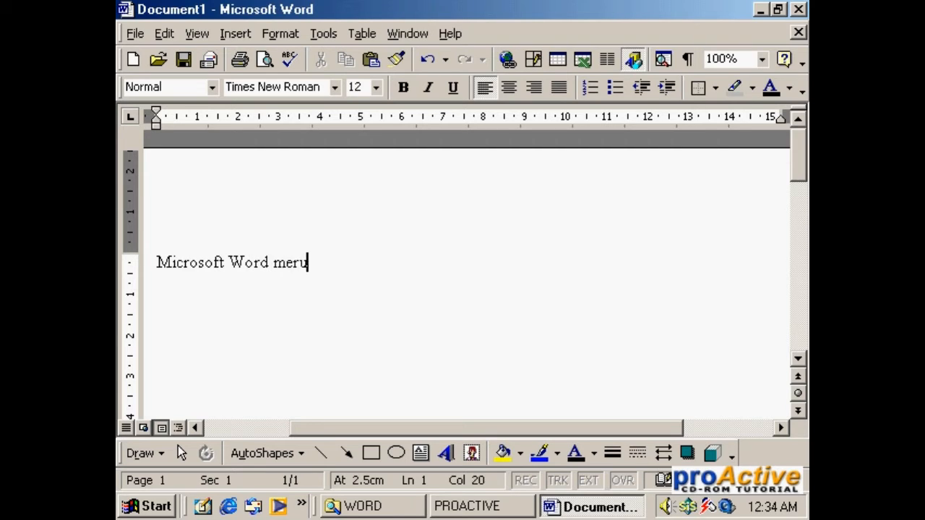
key("BackSpace")
key("BackSpace")
key("BackSpace")
type("pakan")
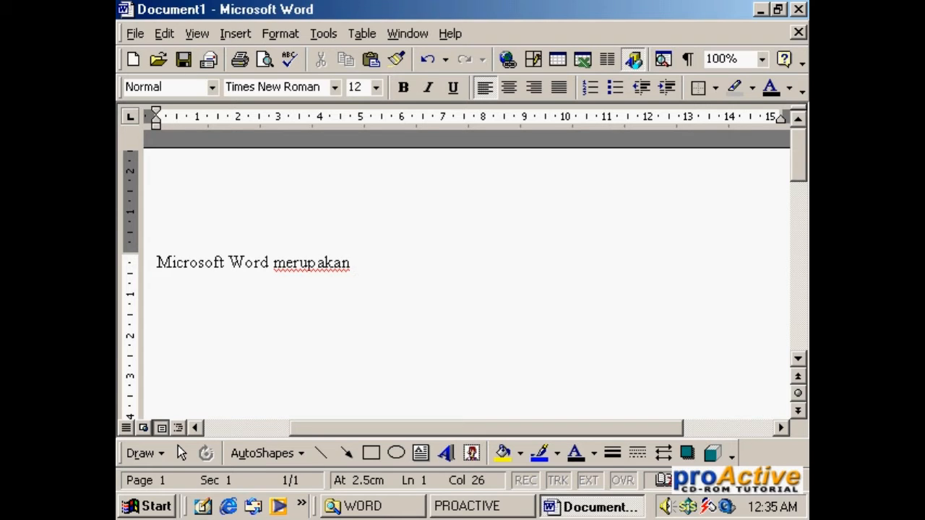
Step: Continue the paragraph with "aplikasi pengolah kata buatan Microsoft Corporation. Microsoft Word tergabung dalam paket aplikasi Microsoft Office."
type("aplikasi pengolah kata buatan Microsoft Corporation. Microsoft Word tergabung dalam paket aplikasi ")
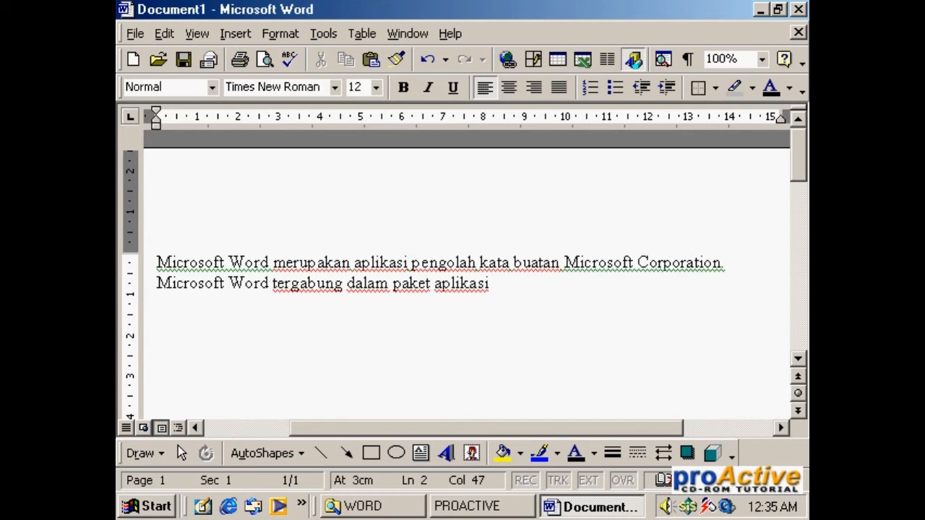
type("Microsoft ")
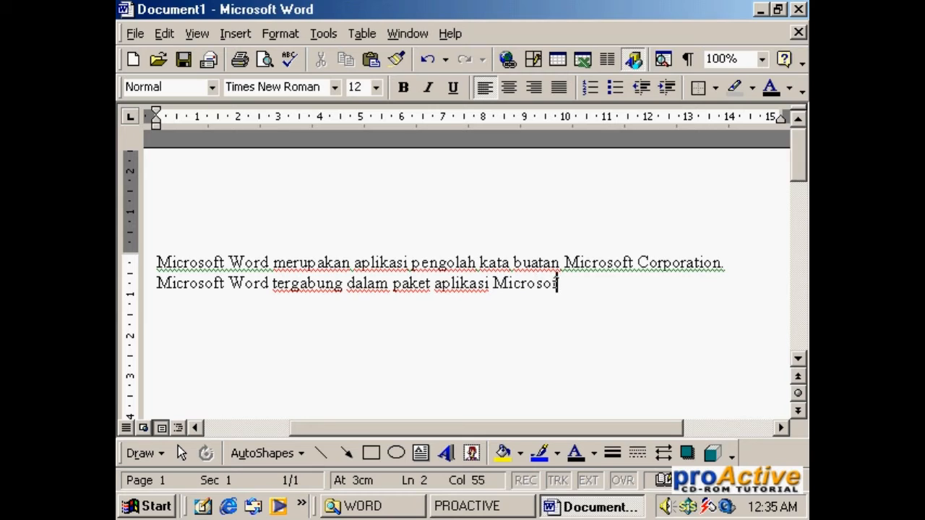
type("Office.")
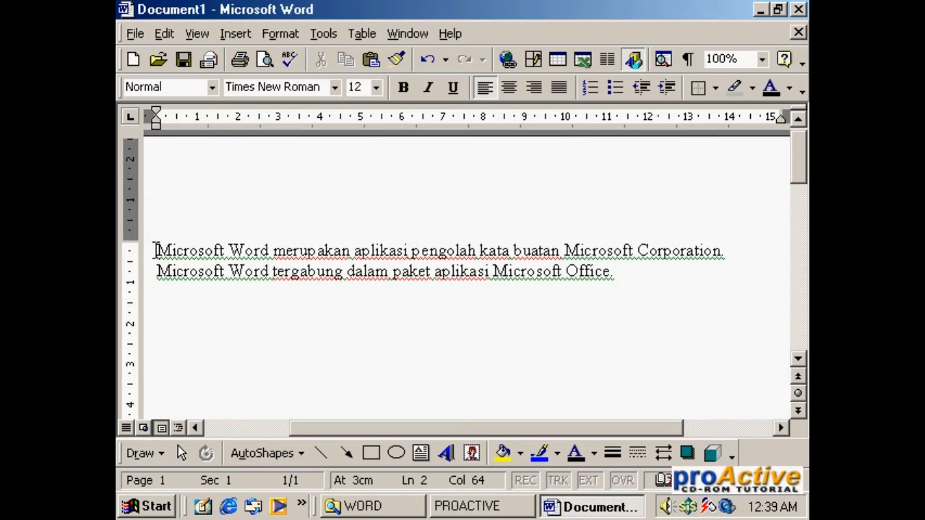
Step: Practise selecting part of the first line, including "Microsoft Word merupakan aplikasi", and clear the selection
left_click_drag(155, 250, 190, 250)
left_click(526, 271)
left_click_drag(157, 248, 396, 259)
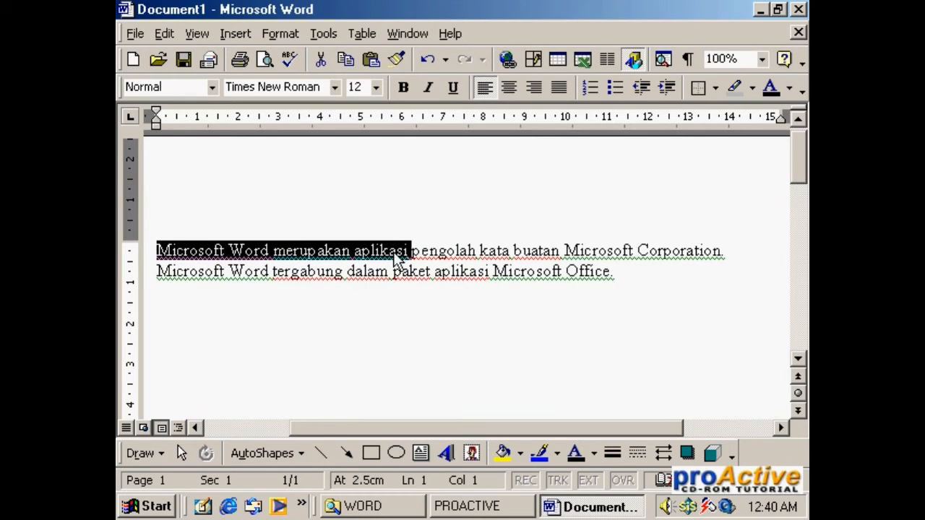
left_click(527, 291)
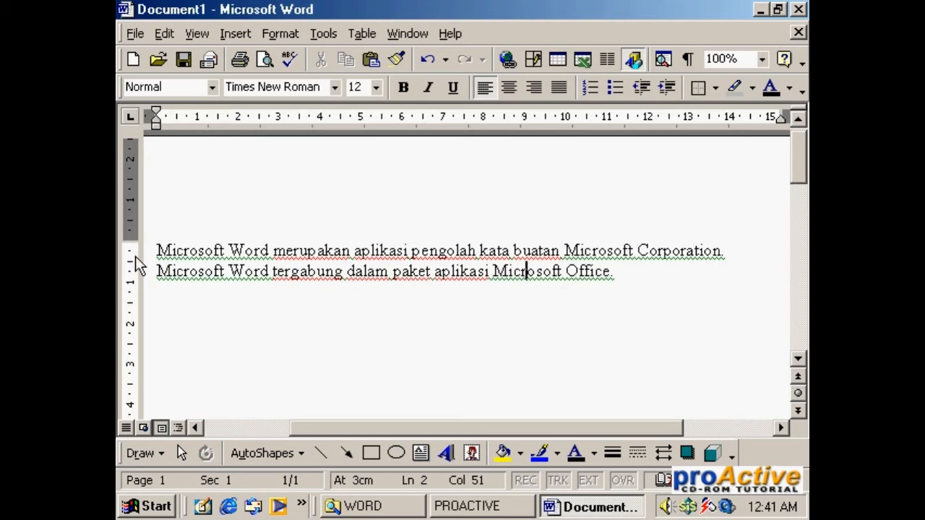
Step: Select the whole first line, extend the selection over both lines of the paragraph, and clear it
left_click_drag(342, 432, 312, 430)
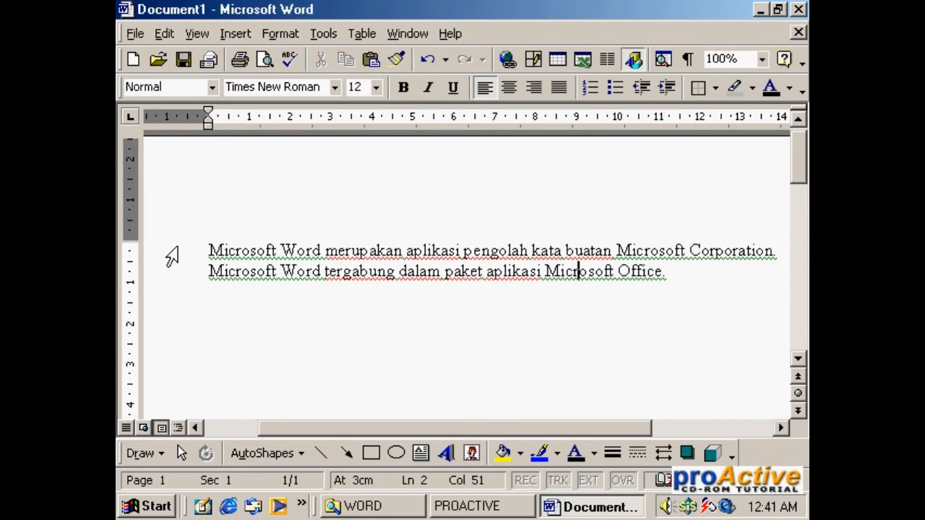
left_click(171, 255)
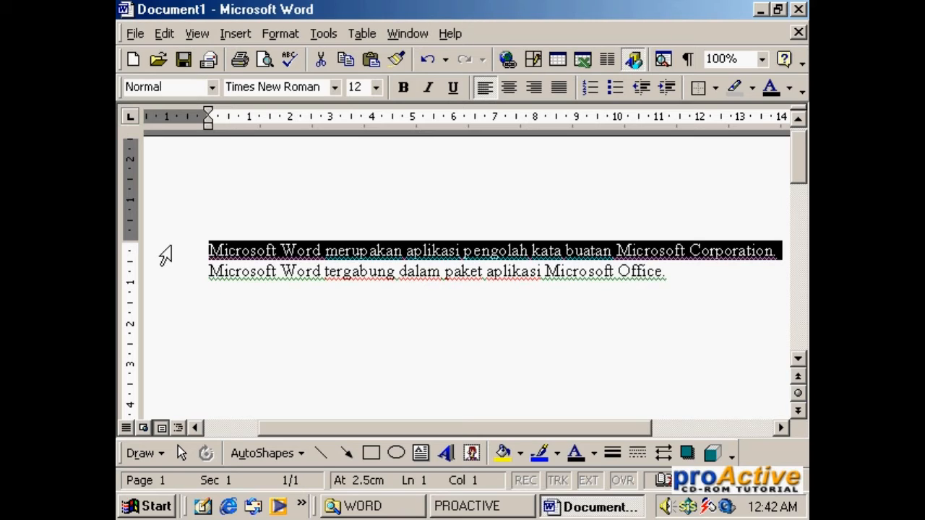
left_click_drag(166, 255, 168, 297)
left_click(563, 271)
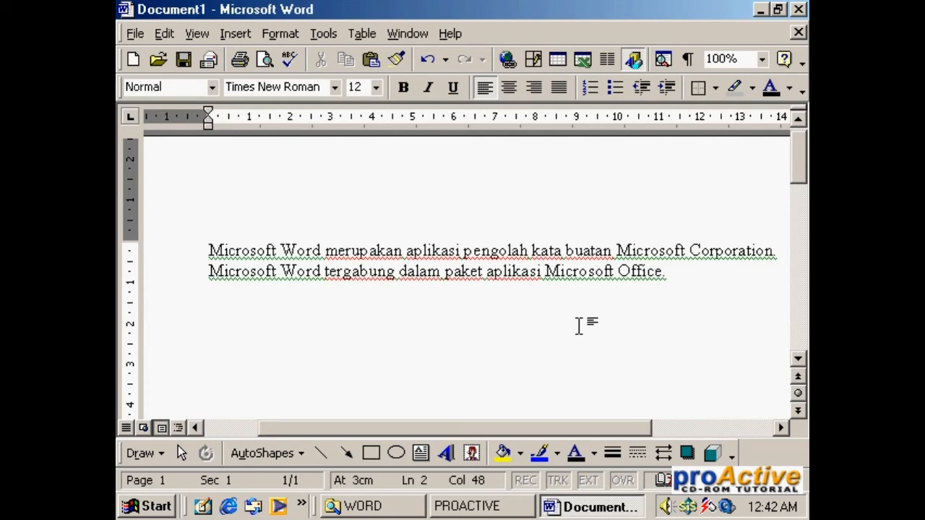
Step: Select the single words "merupakan" and "Word" in the first line, select the entire paragraph, and clear the selection
double_click(365, 249)
double_click(305, 249)
triple_click(238, 250)
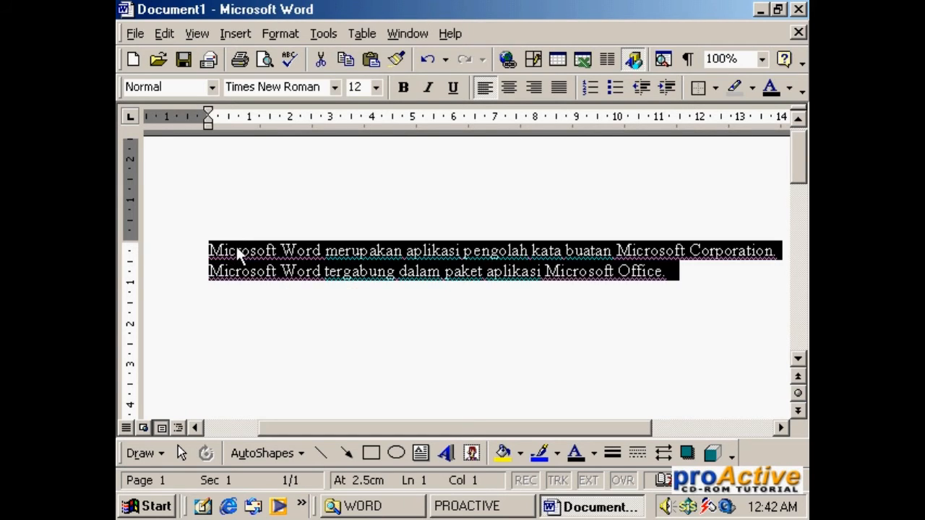
left_click(441, 336)
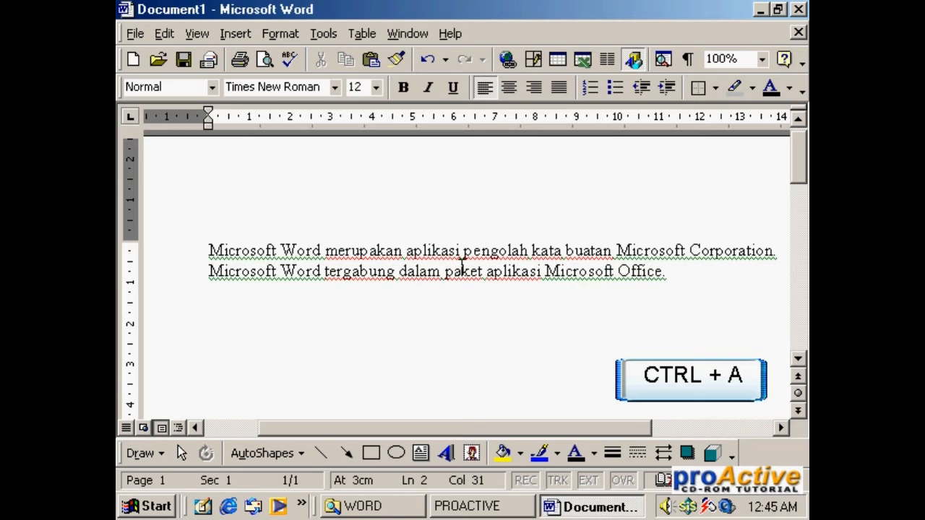
Step: Select all text in the document and clear the selection, repeating this to practise
key("ctrl+a")
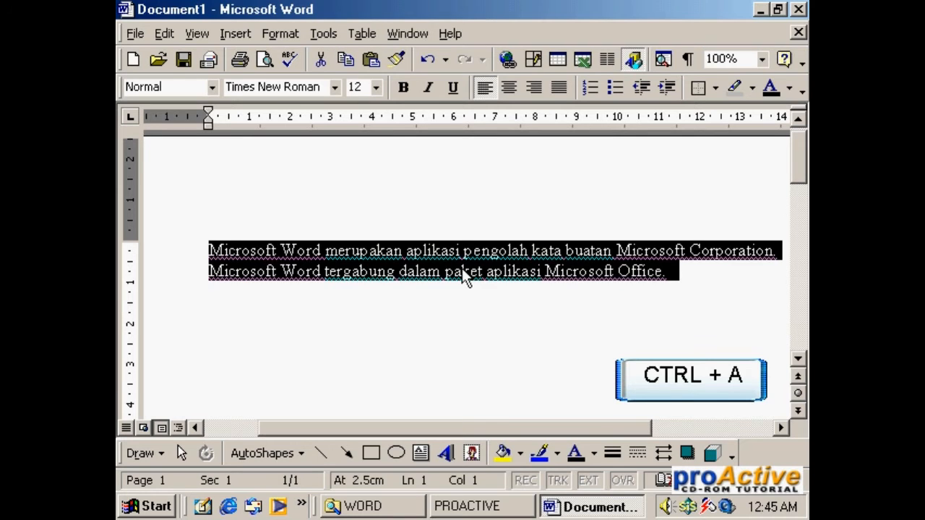
left_click(460, 318)
key("ctrl+a")
left_click(461, 319)
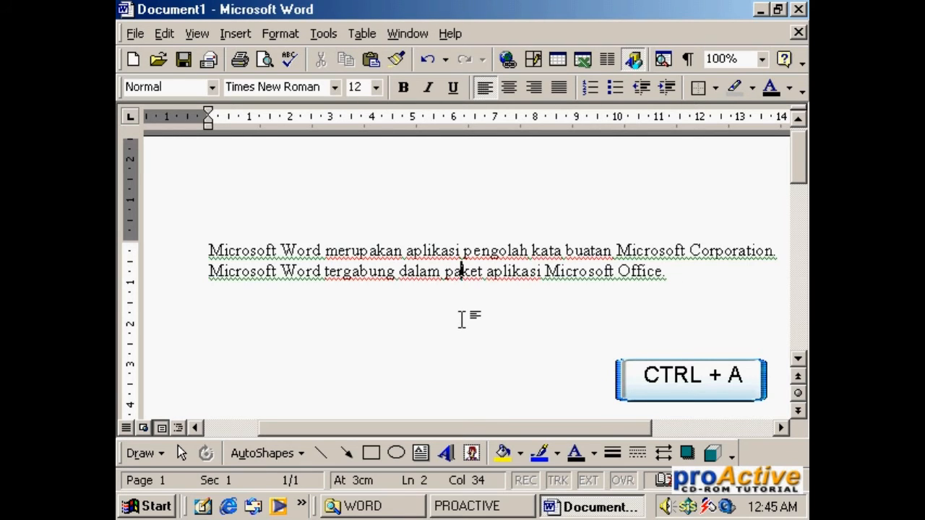
key("ctrl+a")
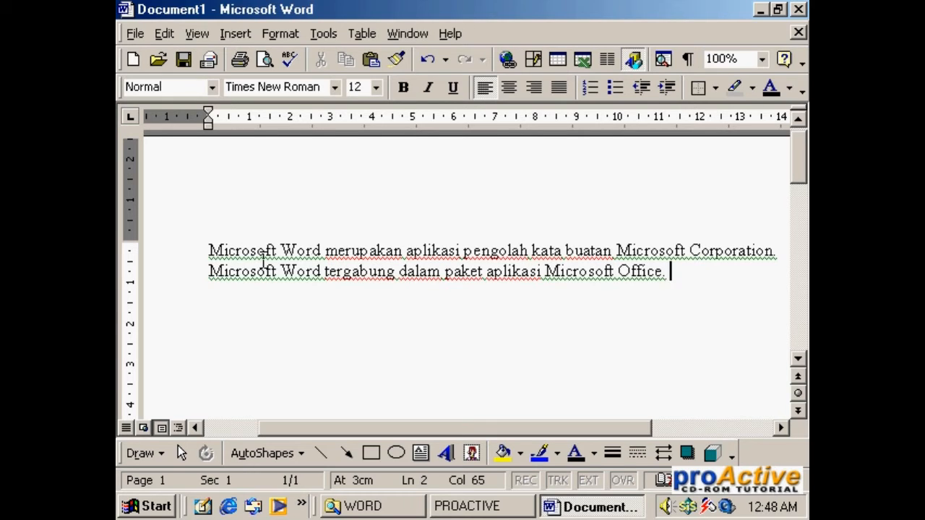
Step: Copy "Microsoft Word" from the start of the paragraph and paste it twice at the end, after "Microsoft Office."
left_click_drag(209, 248, 306, 249)
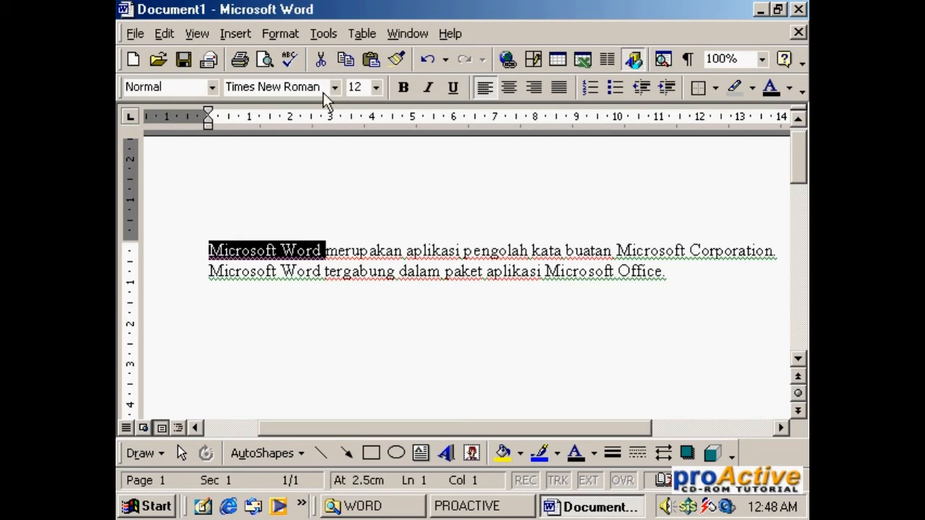
left_click(347, 63)
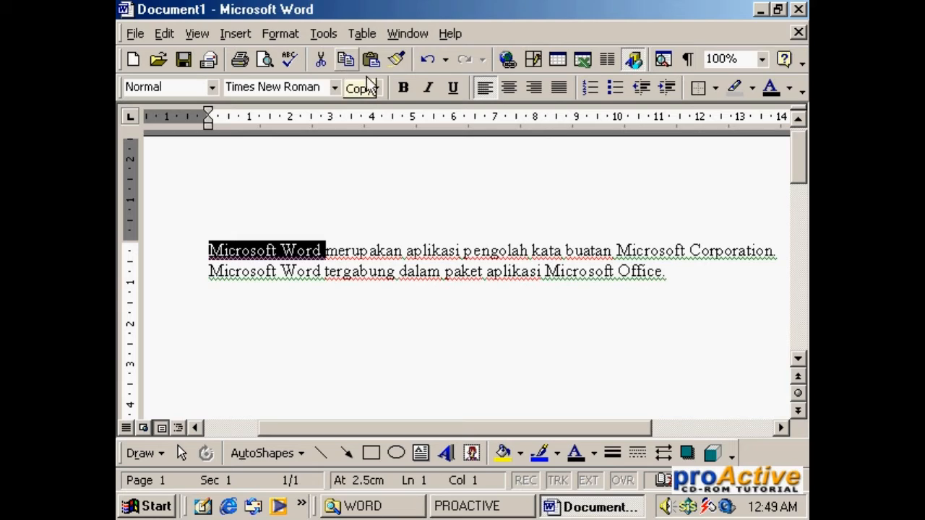
left_click(720, 277)
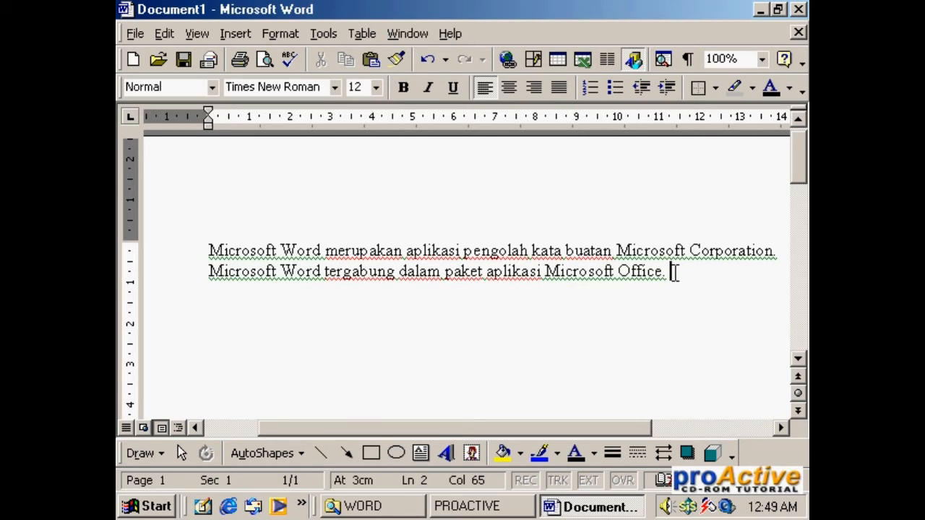
left_click(369, 58)
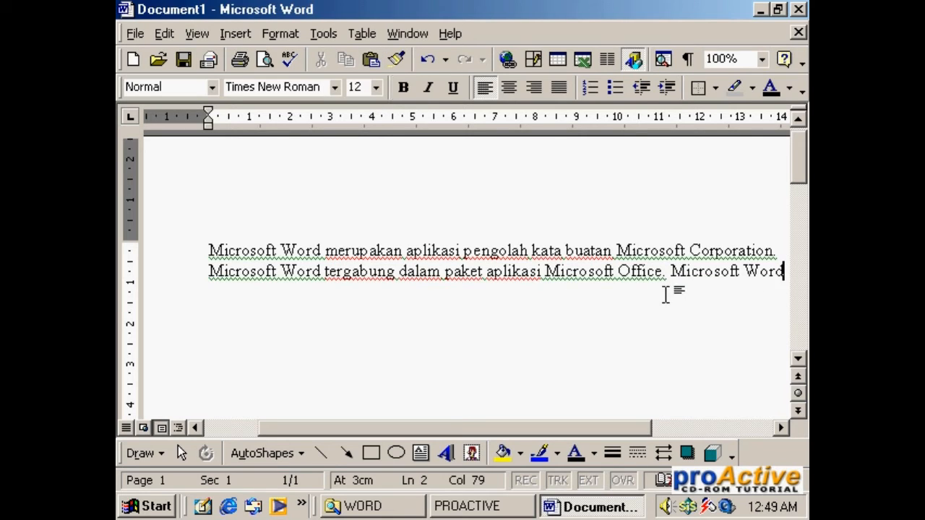
left_click(380, 57)
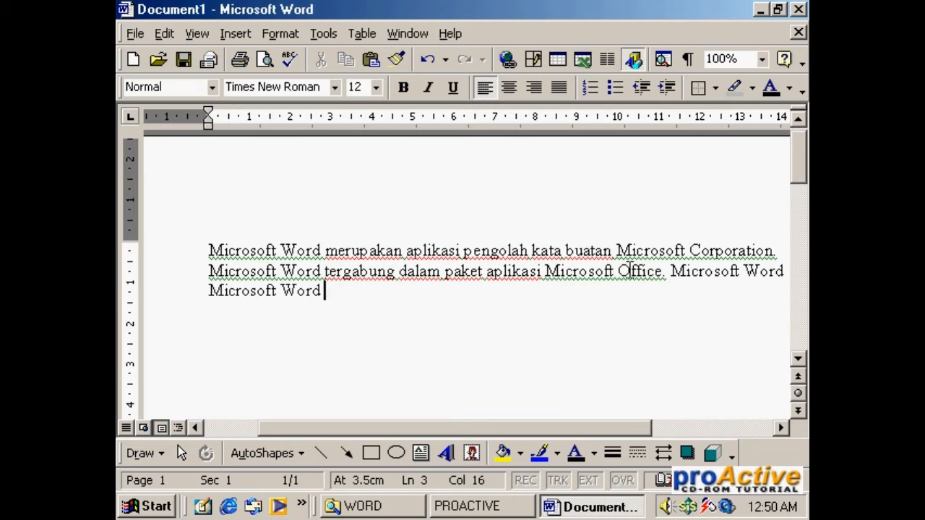
Step: Cut "Microsoft Corporation" from the end of the first sentence and paste it at the end of the paragraph
left_click_drag(616, 249, 773, 251)
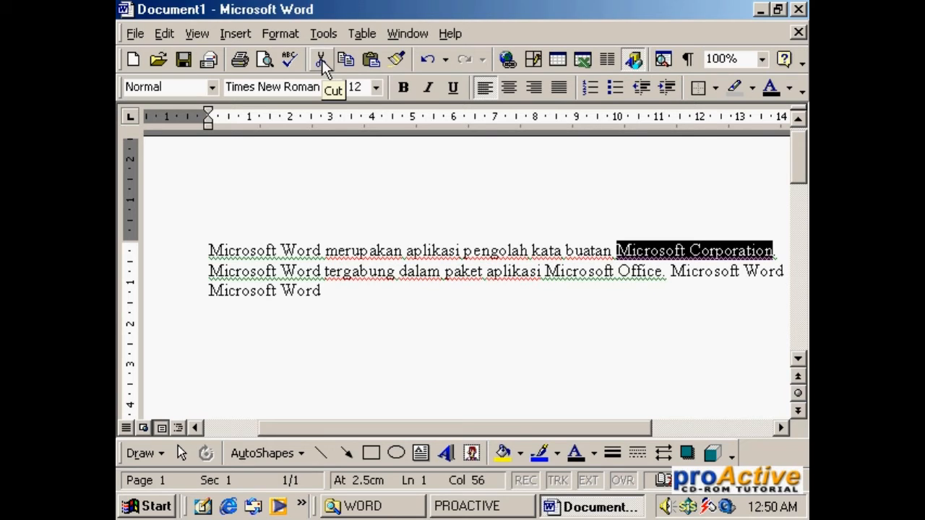
left_click(321, 60)
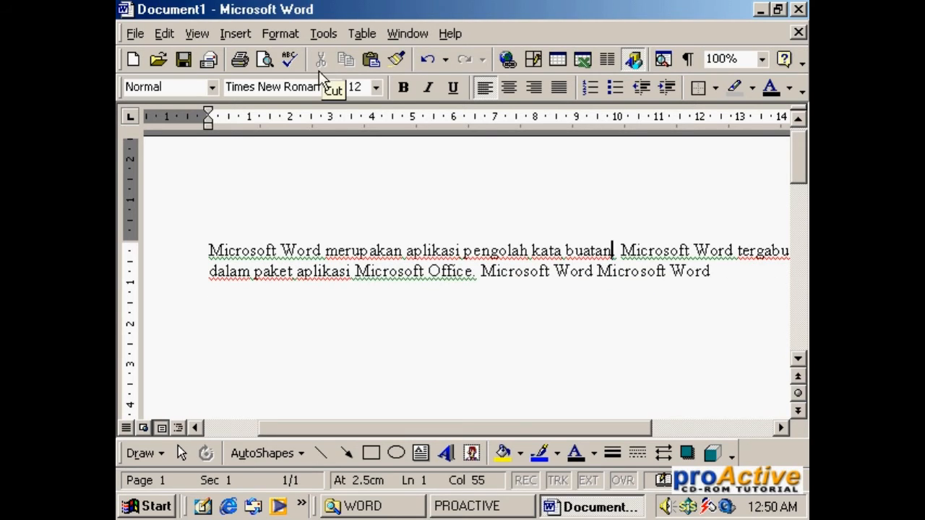
left_click(737, 271)
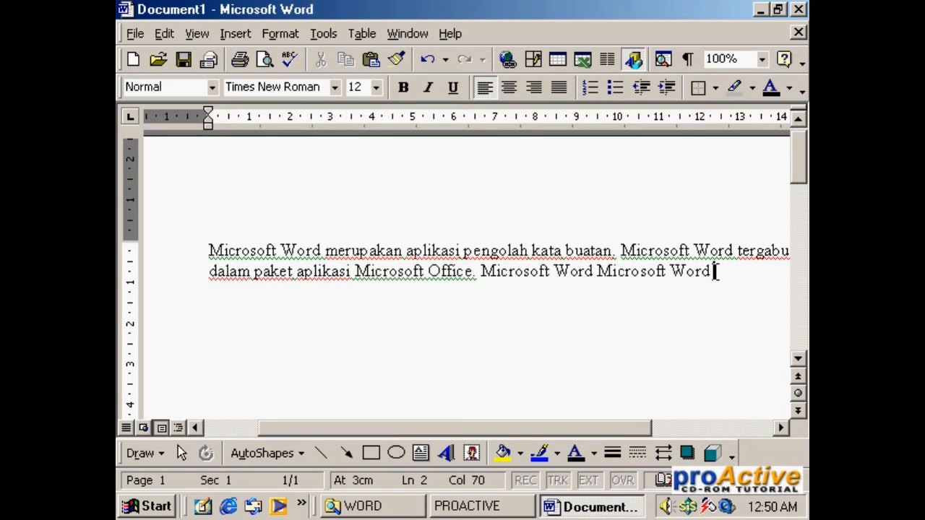
left_click(370, 59)
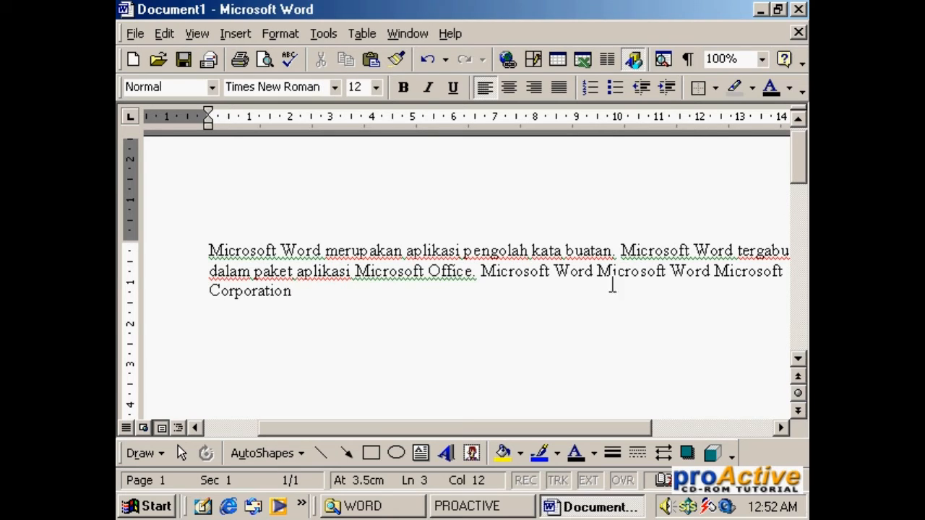
Step: Erase the last characters of the pasted "Corporation" at the end of the paragraph, back to "Corpo"
left_click_drag(609, 428, 652, 429)
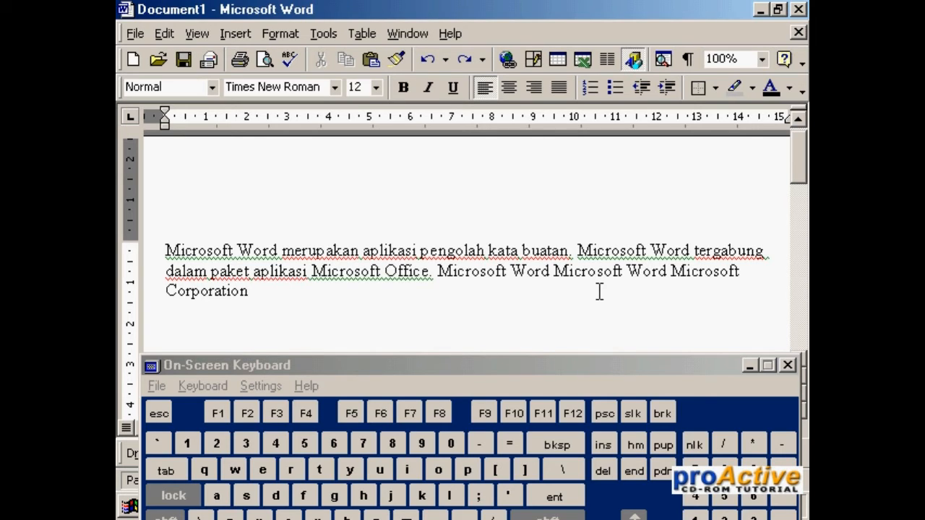
key("BackSpace")
left_click(557, 445)
left_click(557, 445)
key("BackSpace")
key("BackSpace")
key("BackSpace")
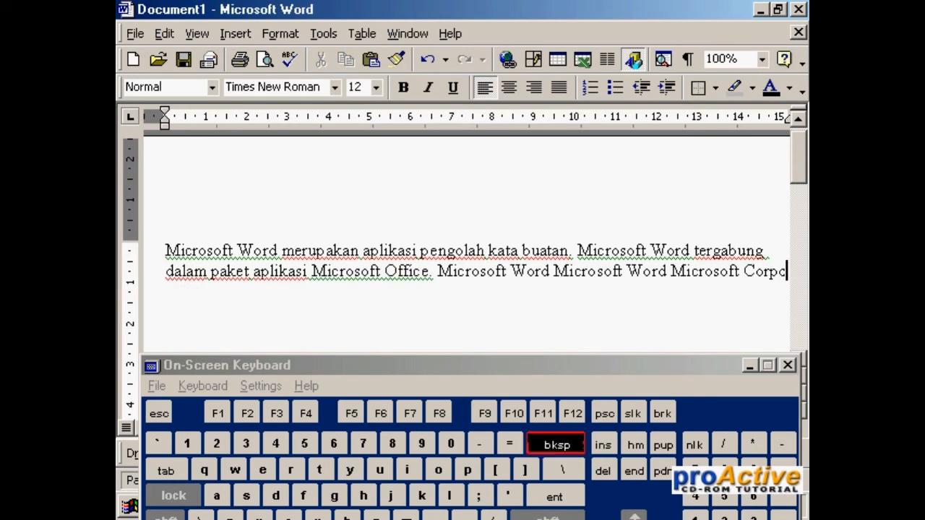
Step: Delete "Word Microsoft" just before "Corpo" character by character, and remove all remaining pasted text after "Microsoft Office."
left_click(588, 270)
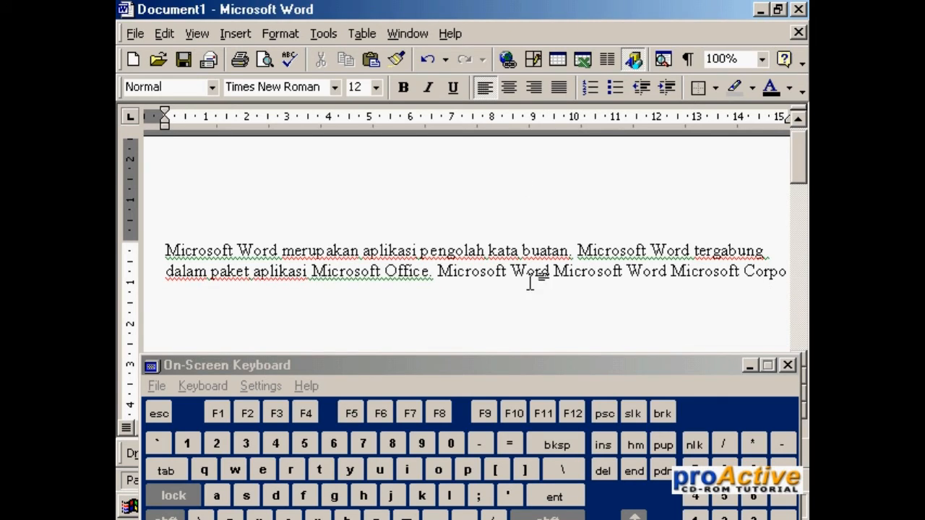
left_click(625, 271)
key("Delete")
key("Delete")
key("Delete")
key("Delete")
key("Delete")
key("Delete")
key("Delete")
key("Delete")
key("Delete")
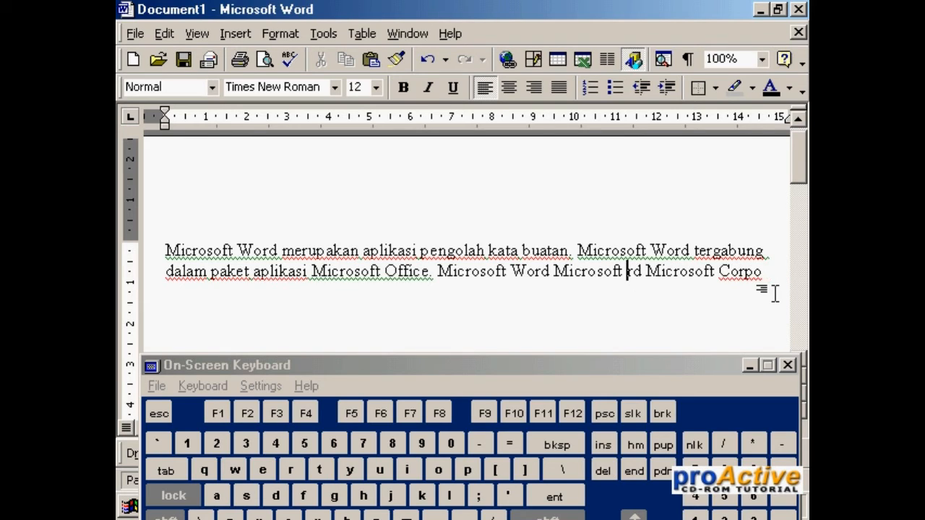
key("Delete")
key("Delete")
key("Delete")
key("Delete")
key("Delete")
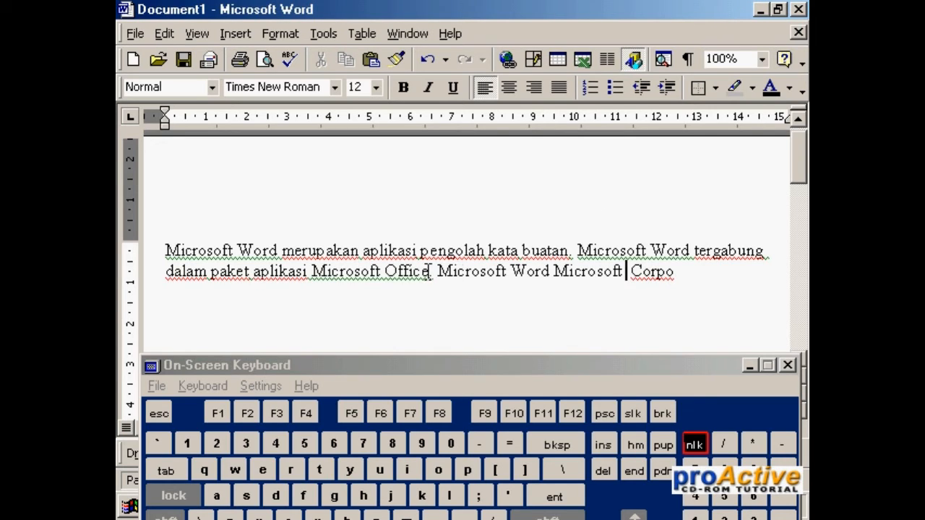
left_click_drag(437, 272, 689, 275)
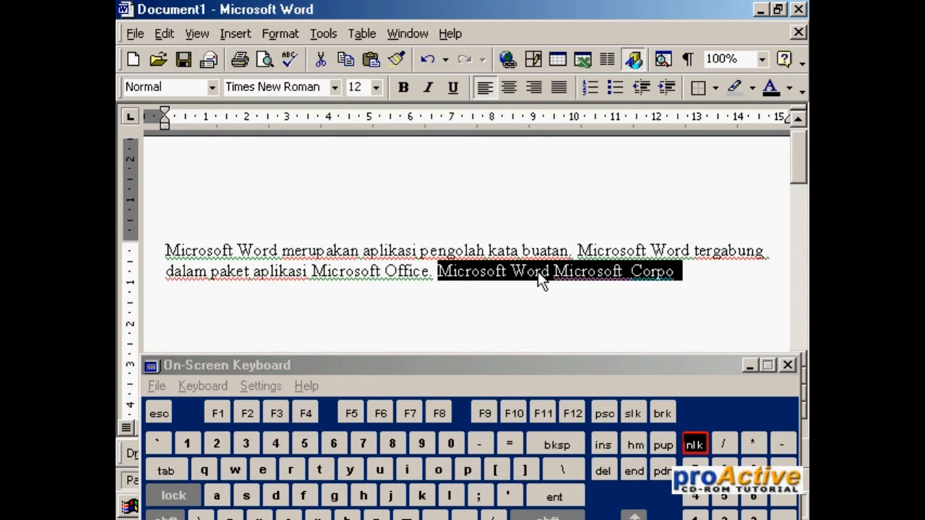
key("Delete")
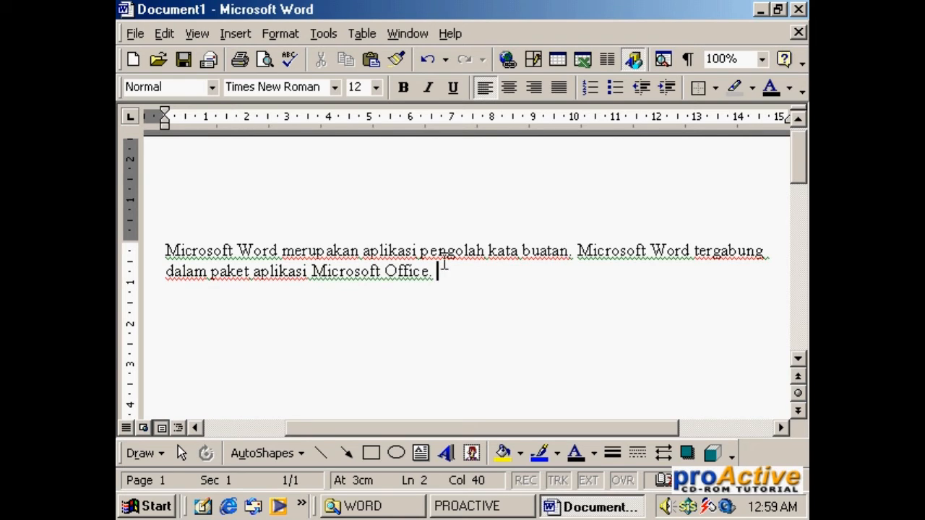
Step: Insert "Micro" after "buatan" before the period, and complete the word with "soft" and a space in overtype mode
left_click(571, 250)
type(".")
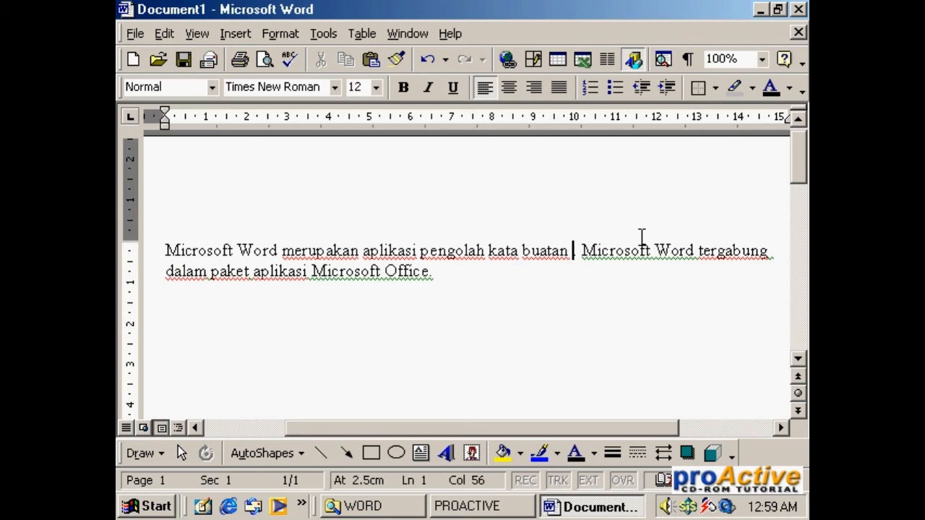
type(" Mic")
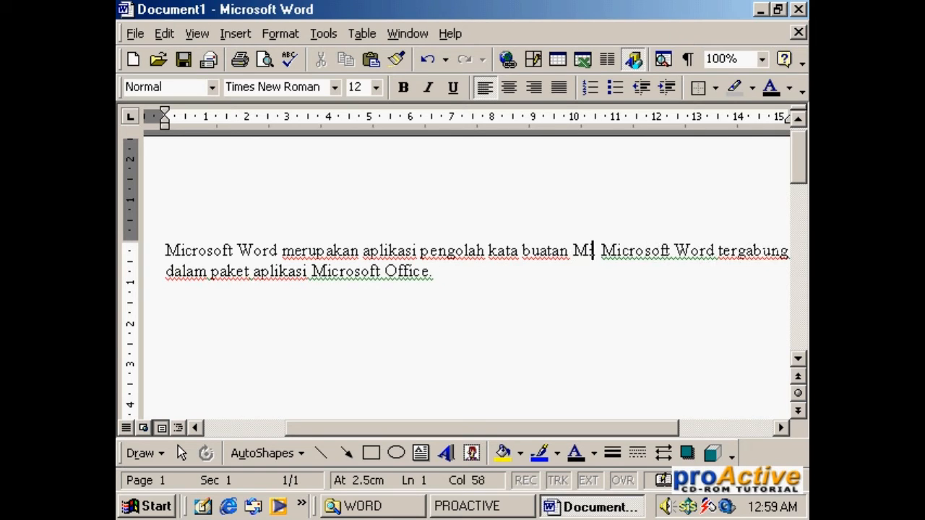
type("ro.")
key("Insert")
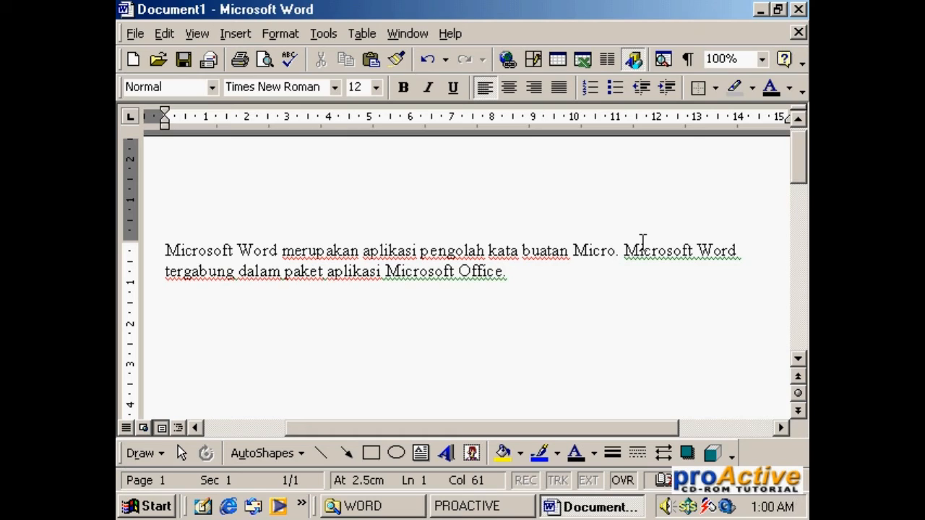
type("sof")
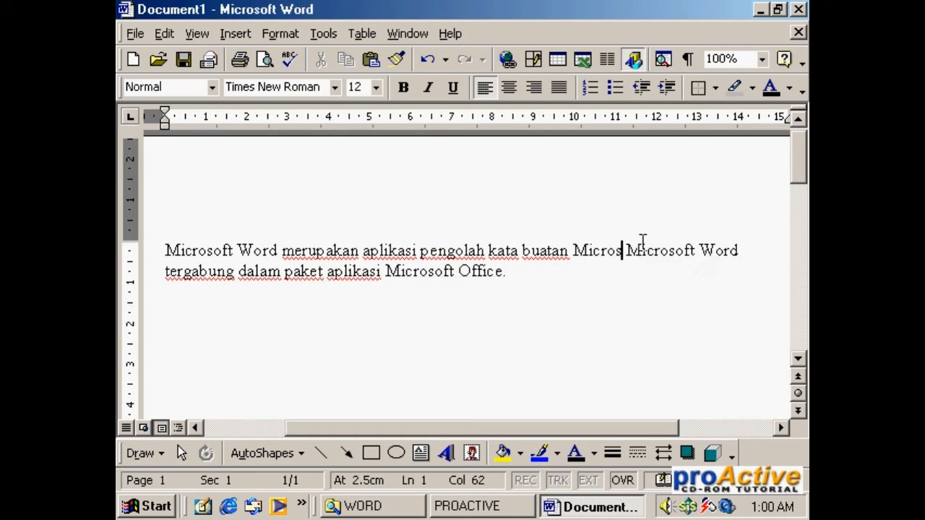
type("t")
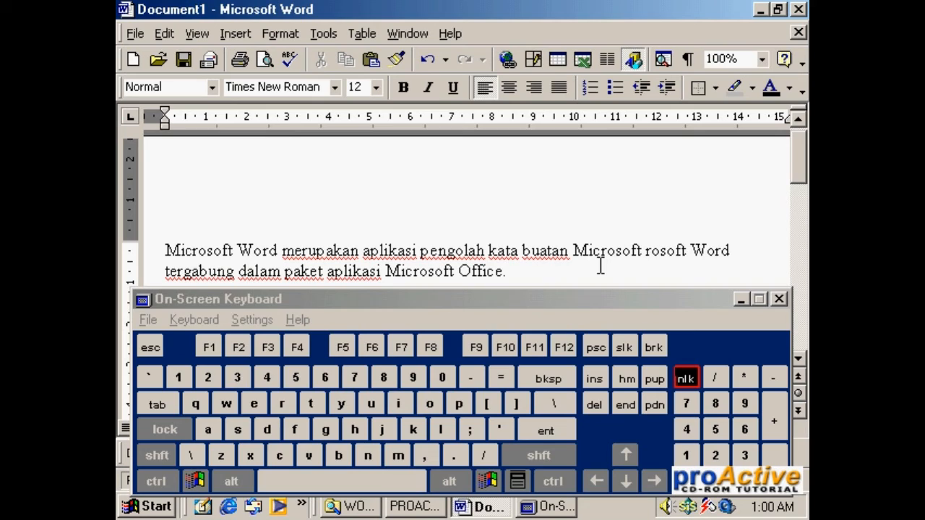
Step: Return to insert mode and add "Corporation Mic" between "Microsoft" and "rosoft Word" on the first line
key("Insert")
type("Corpo")
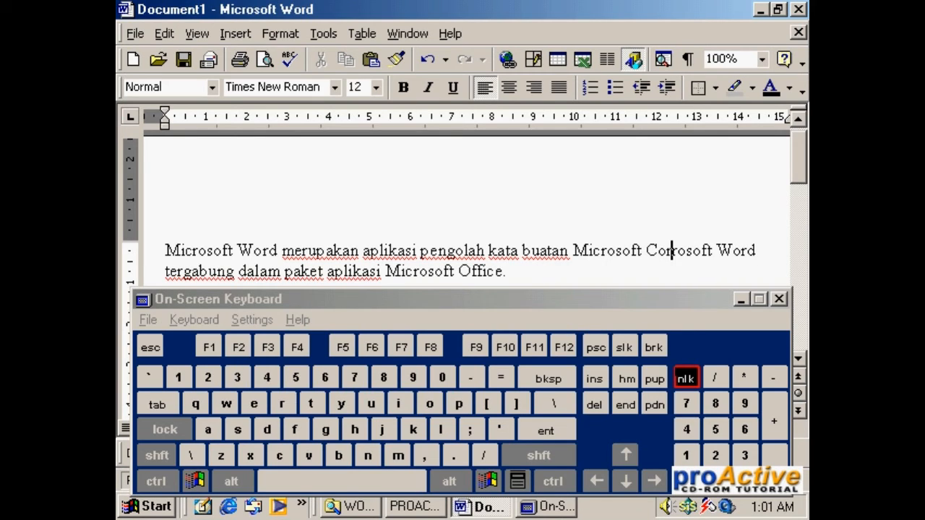
type("ration")
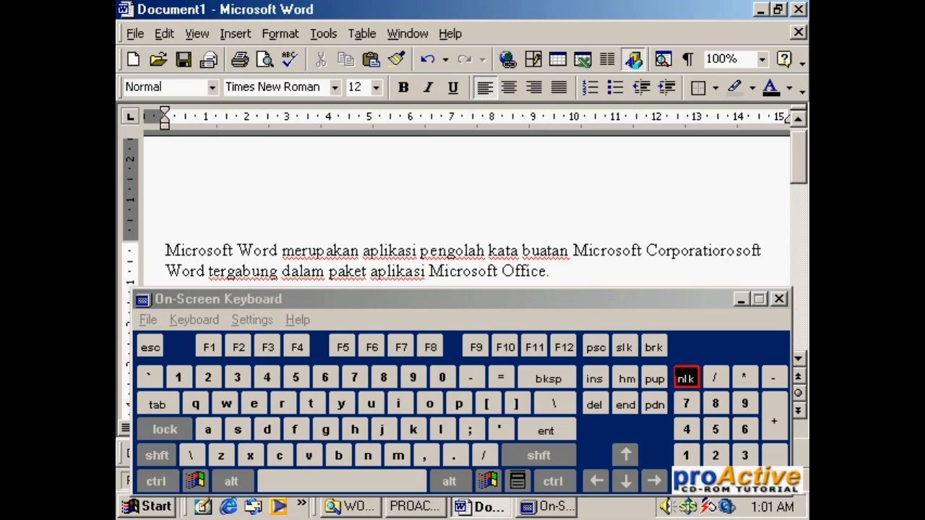
type(" Mi")
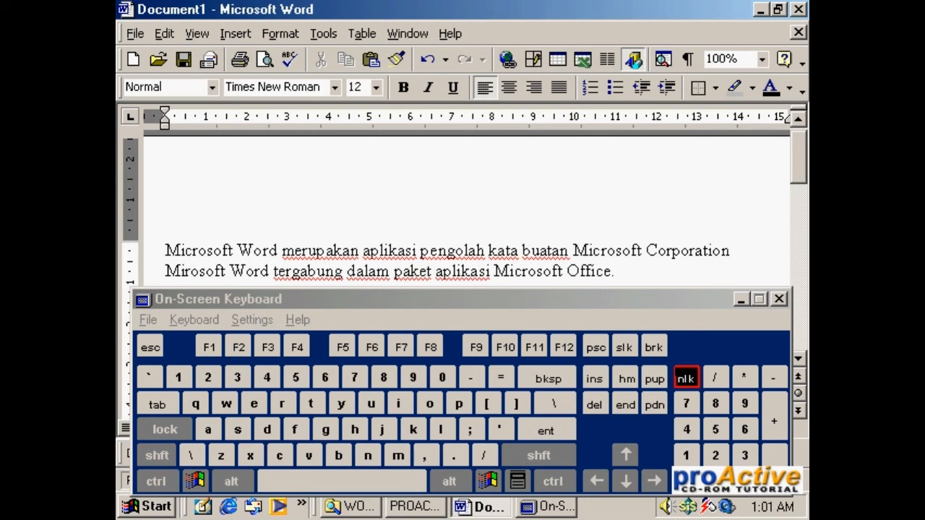
type("c")
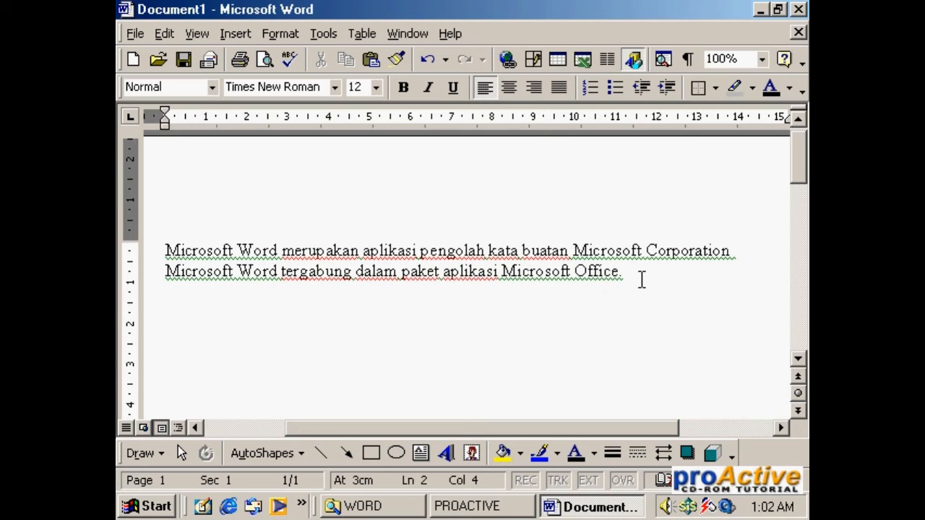
Step: Copy "Microsoft Word" from the start of the paragraph and paste it at the end, after "Microsoft Office."
left_click(653, 269)
left_click_drag(166, 250, 263, 250)
key("ctrl+c")
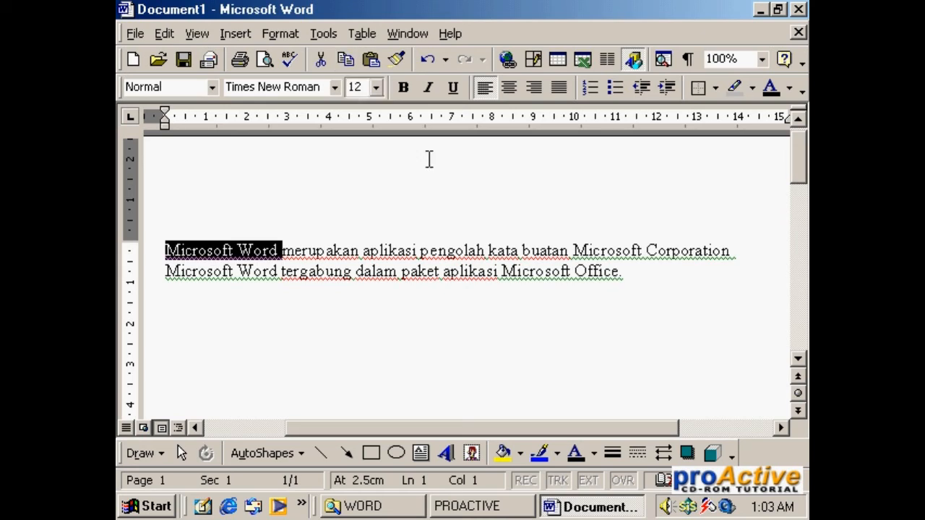
left_click(656, 275)
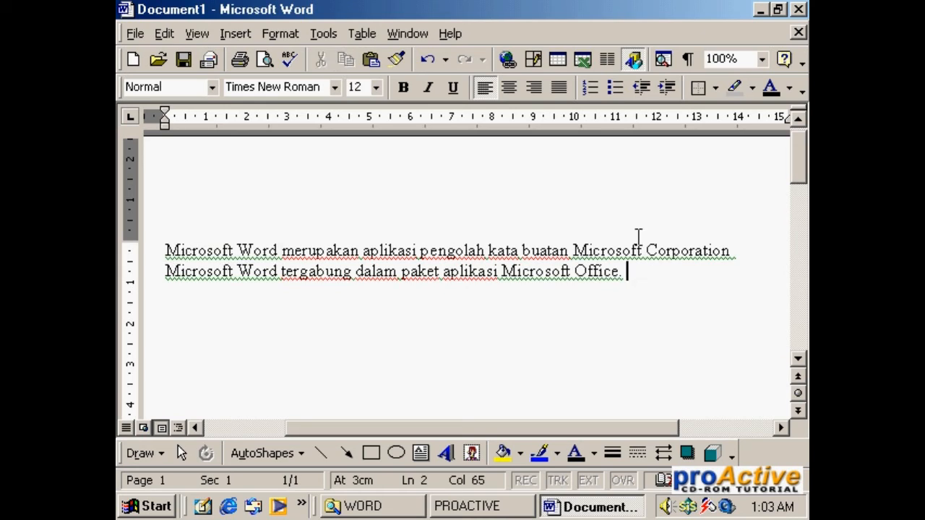
left_click(371, 60)
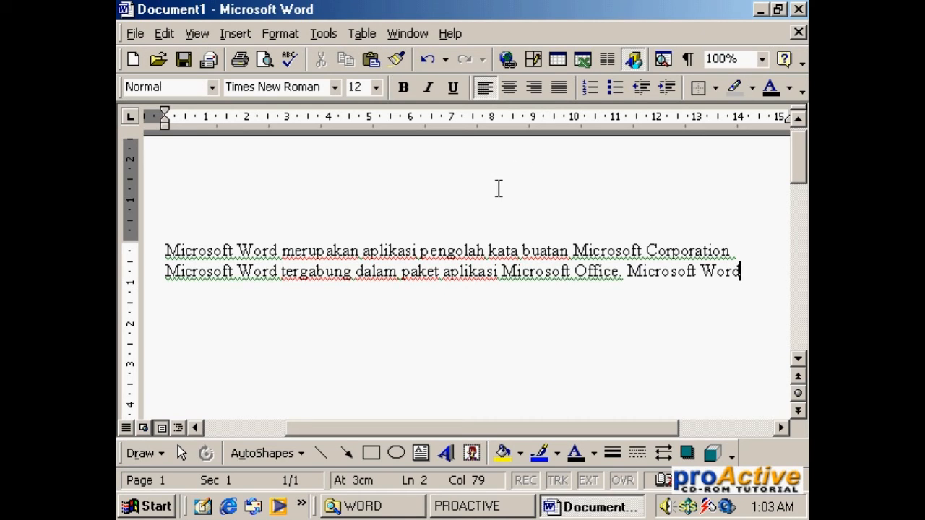
Step: Undo the paste of "Microsoft Word" at the paragraph's end and redo it
left_click(427, 70)
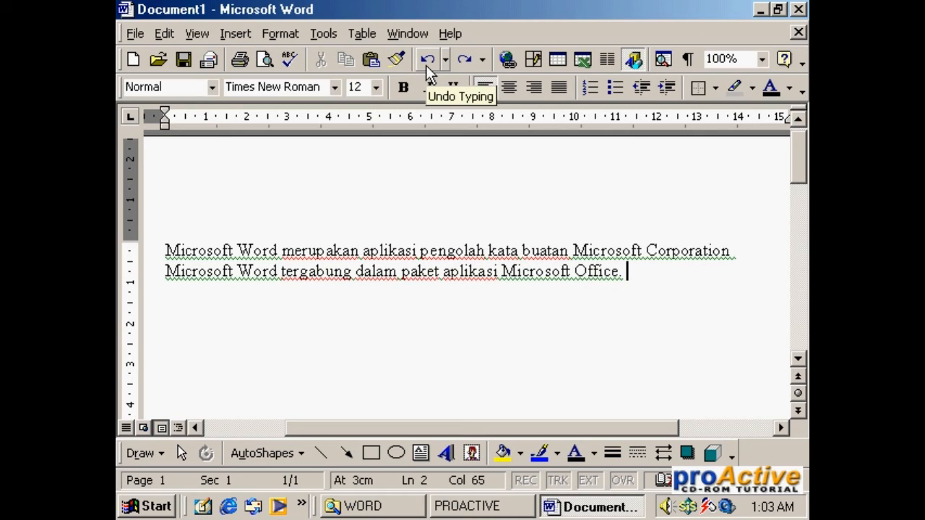
left_click(463, 60)
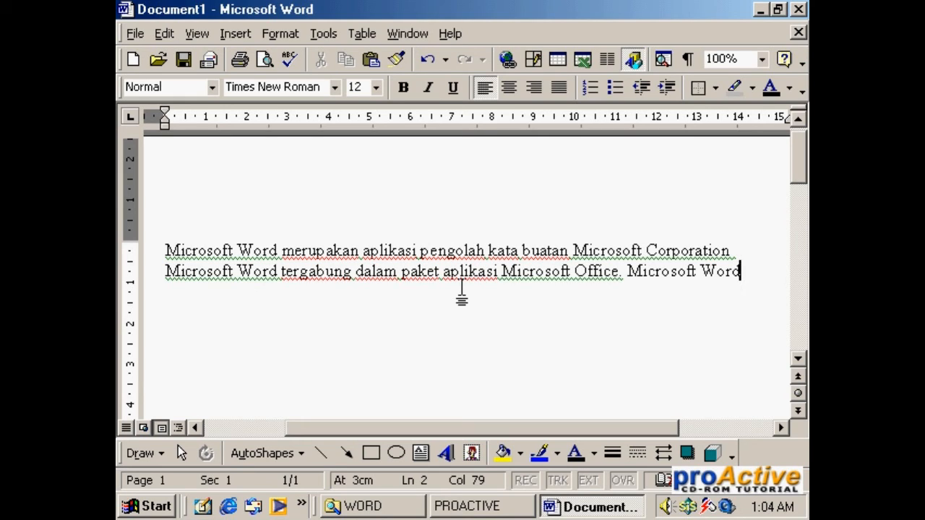
Step: Undo the recent paste, typing and deletions one after another, back to the stage where "soft Corpo" ends the paragraph
left_click(425, 61)
left_click(425, 61)
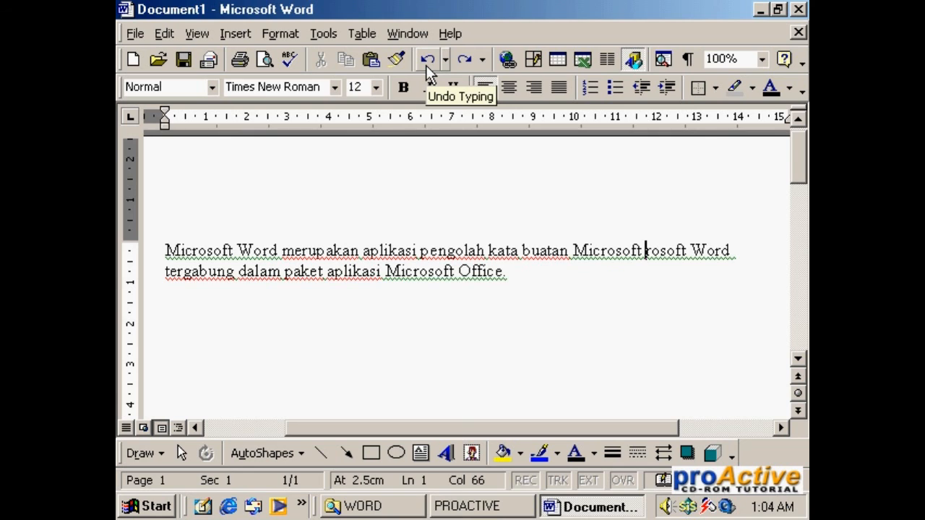
left_click(426, 64)
left_click(426, 63)
left_click(426, 64)
left_click(425, 63)
left_click(426, 64)
left_click(425, 64)
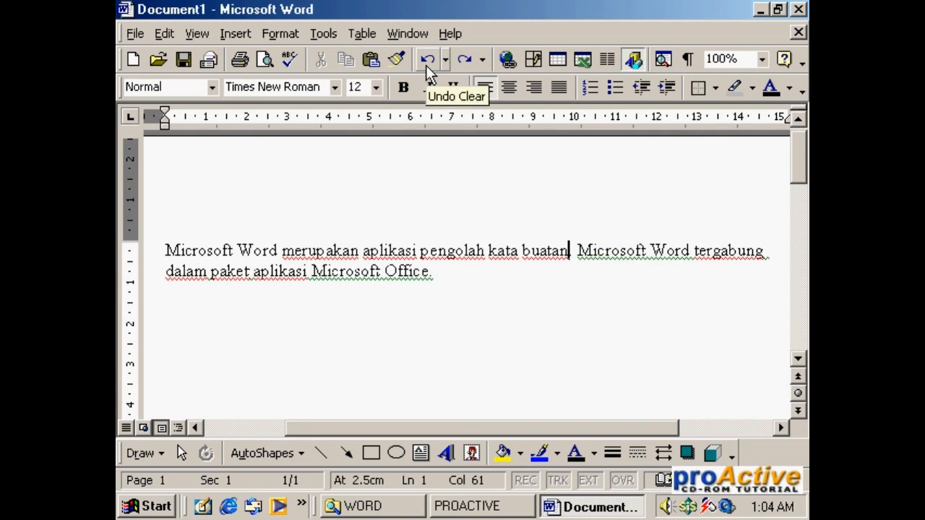
left_click(426, 63)
left_click(425, 63)
left_click(426, 64)
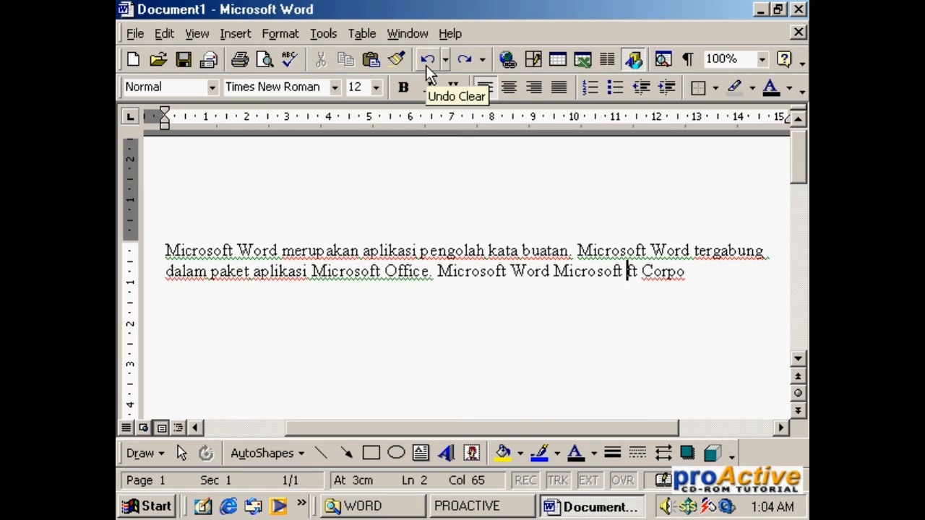
left_click(425, 64)
left_click(426, 64)
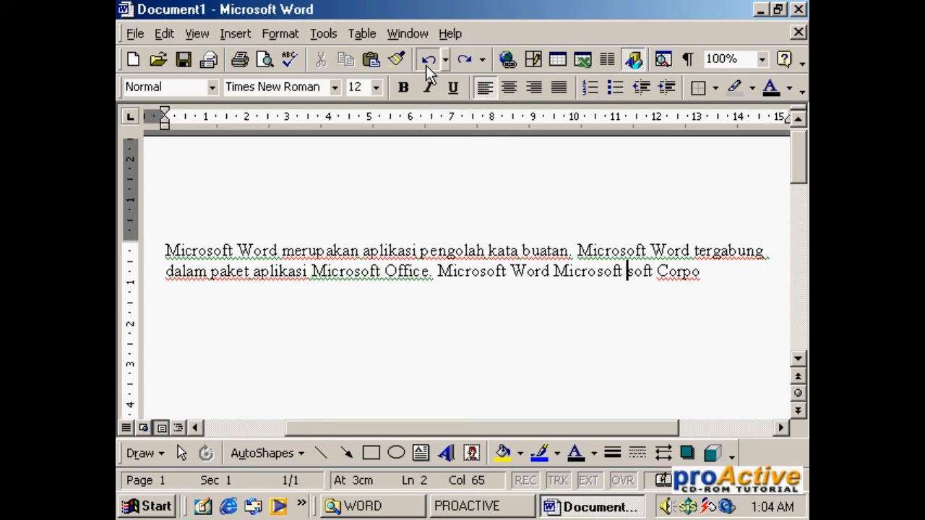
left_click(426, 64)
Step: Redo the undone deletions and typing one after another, up to the overtyped "Microsof" after "buatan"
left_click(469, 59)
left_click(469, 59)
left_click(469, 59)
left_click(469, 59)
left_click(469, 59)
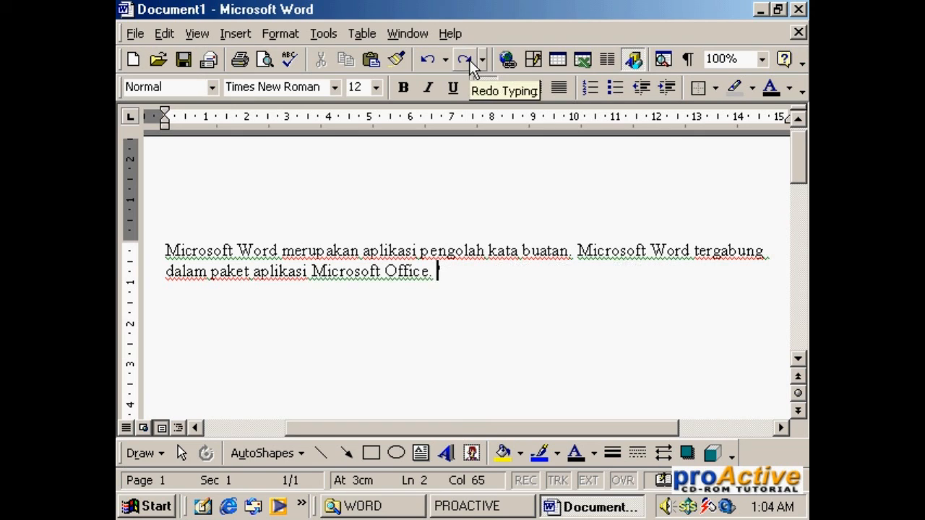
left_click(469, 59)
left_click(469, 59)
left_click(469, 59)
left_click(469, 59)
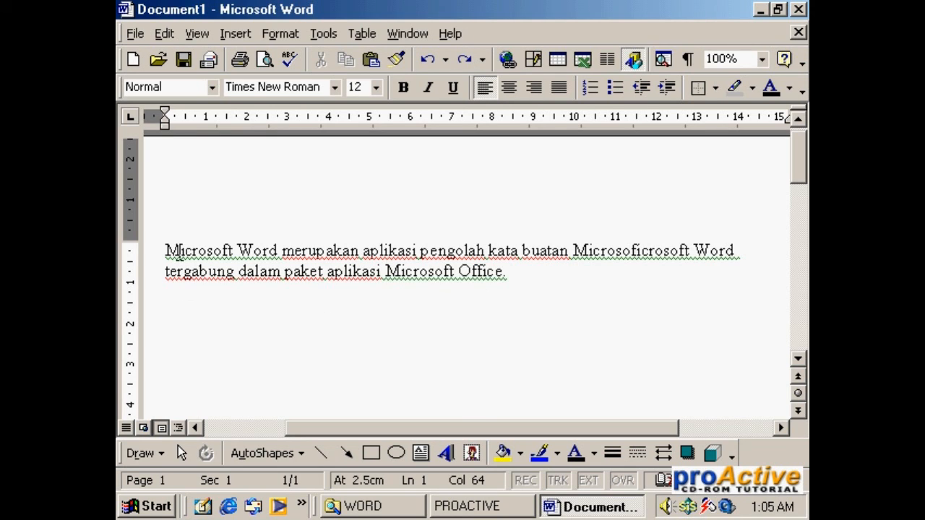
Step: Select and delete the whole paragraph, and undo the deletion to restore the text
left_click_drag(166, 245, 643, 267)
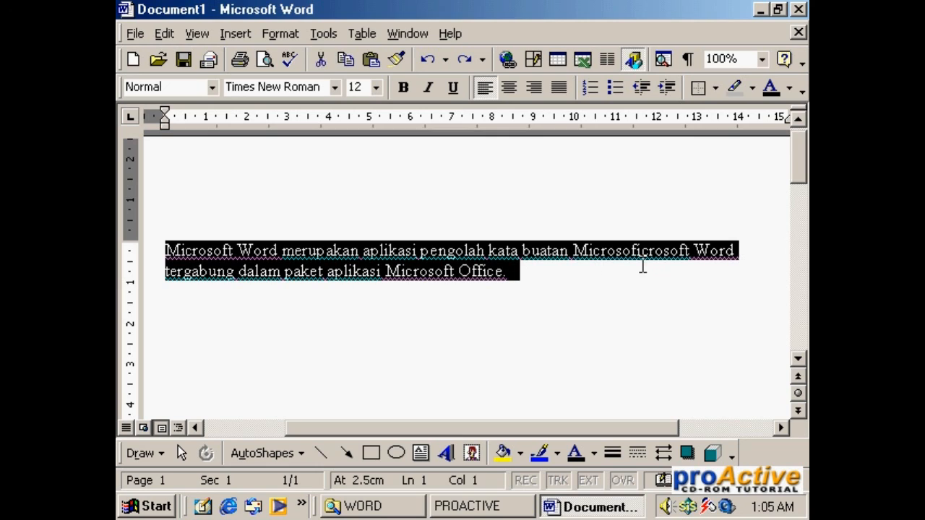
key("Delete")
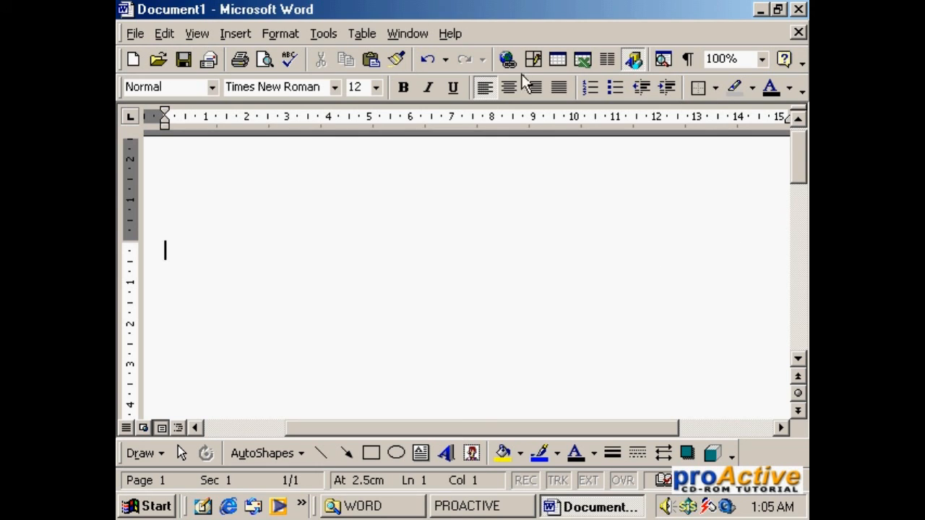
left_click(427, 65)
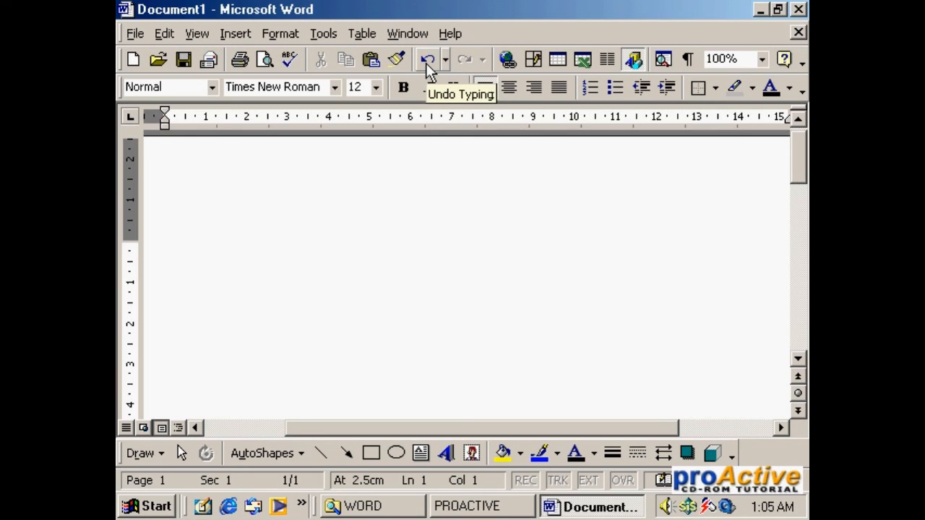
left_click(609, 298)
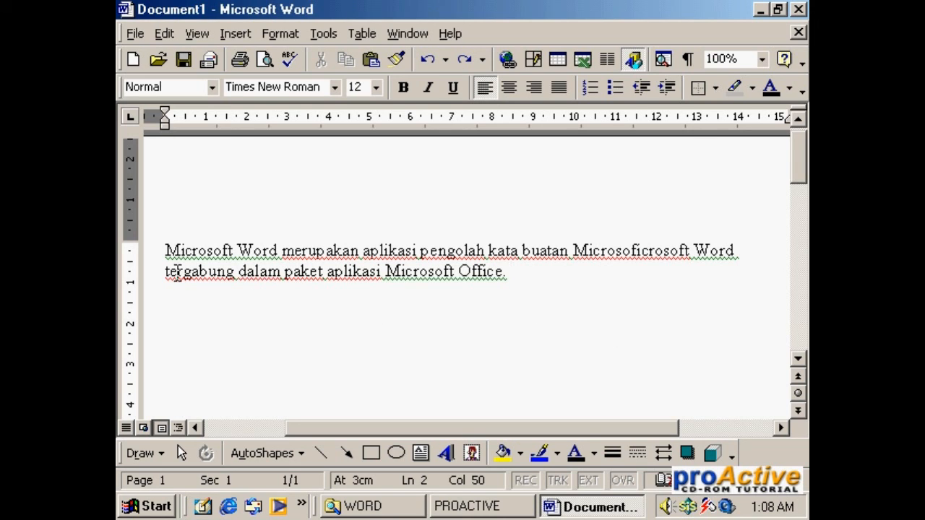
Step: Delete the entire two-line paragraph from Document1
left_click_drag(165, 250, 641, 271)
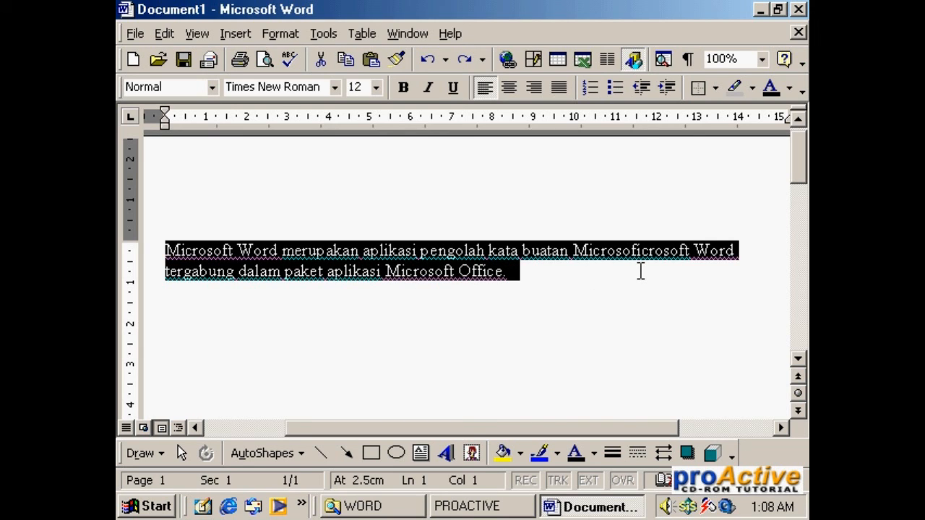
key("Delete")
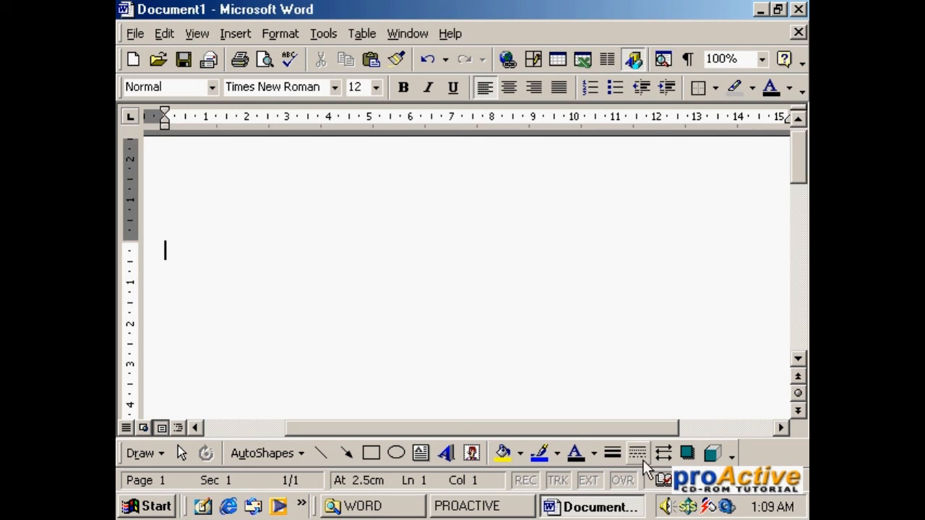
Step: Switch to the WORD folder window and open the Kata Pengantar document
left_click(394, 508)
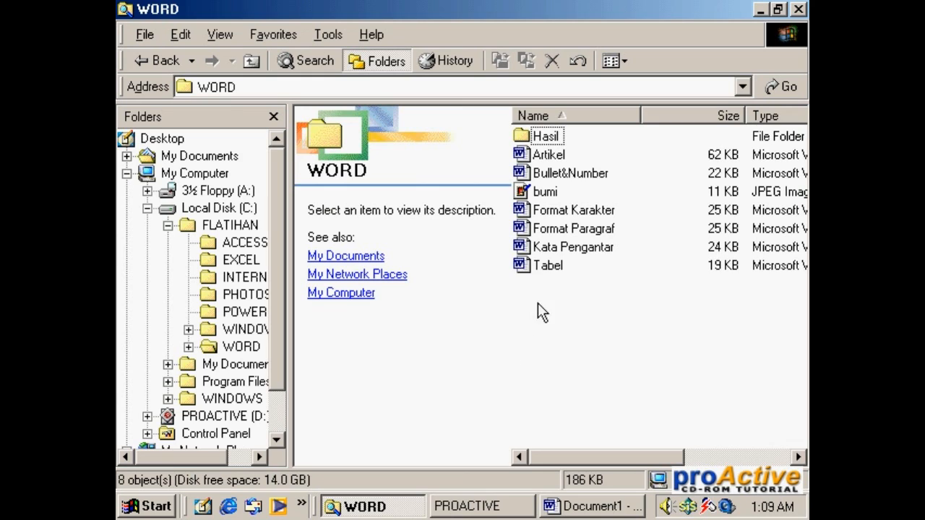
left_click(572, 248)
double_click(570, 246)
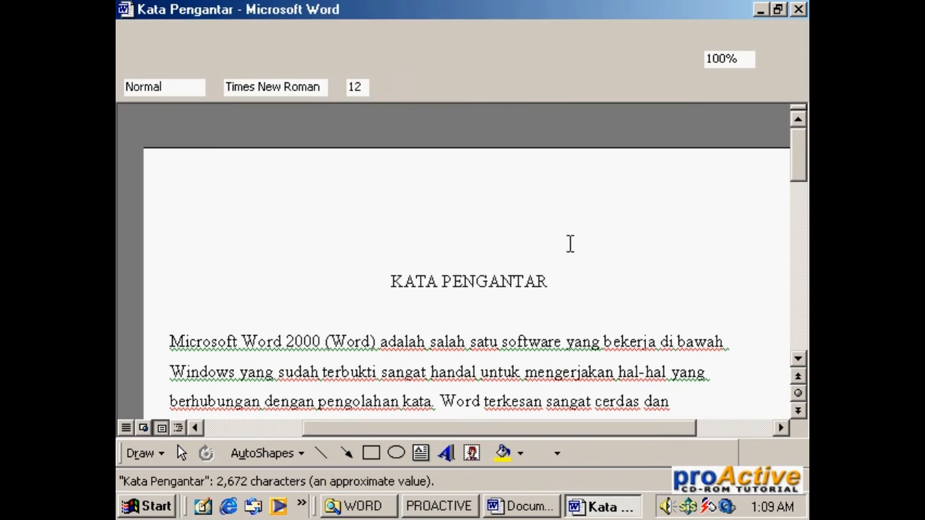
Step: Copy the entire text of Kata Pengantar and paste it into the empty Document1
mouse_move(796, 176)
left_mouse_down()
mouse_move(794, 196)
mouse_move(792, 157)
left_mouse_up()
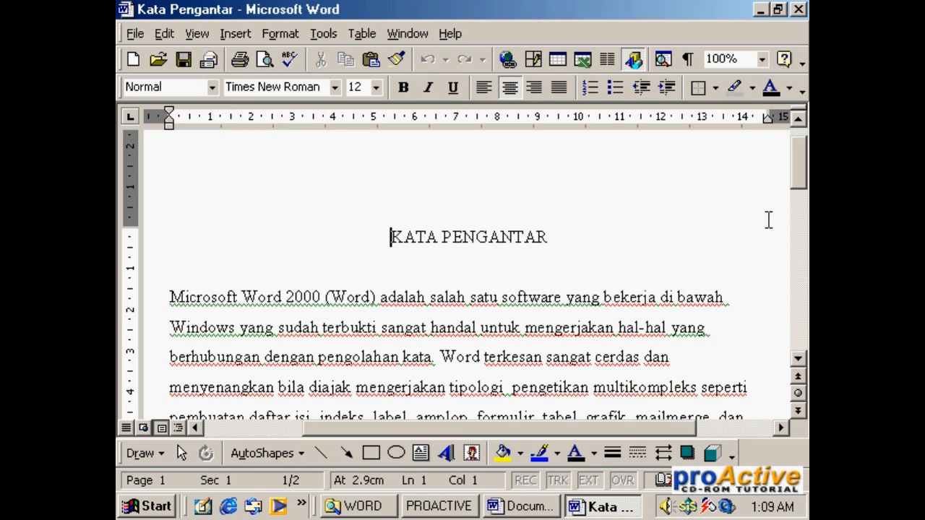
left_click_drag(797, 181, 797, 161)
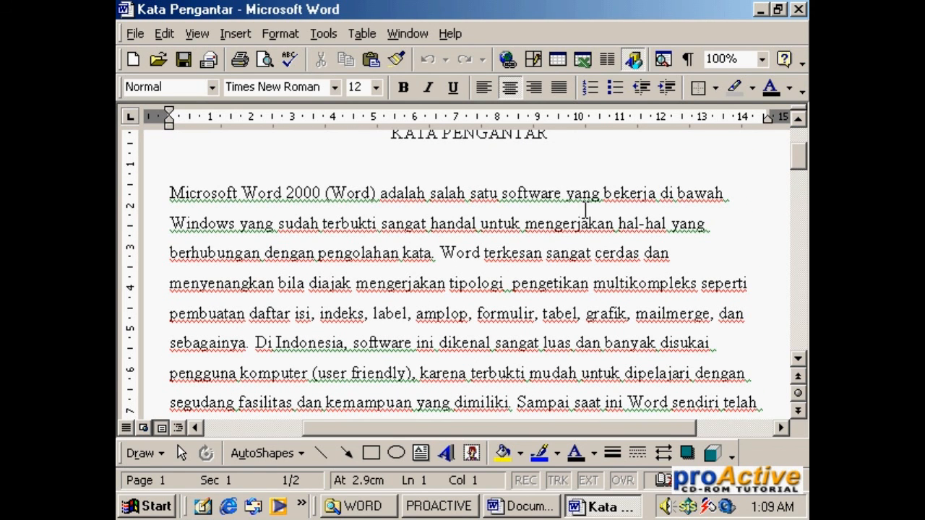
key("ctrl+a")
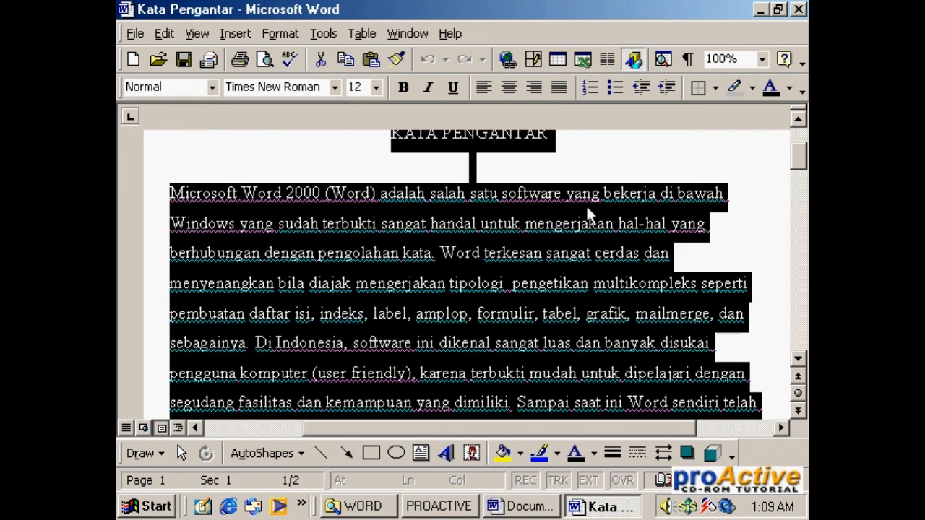
left_click(352, 59)
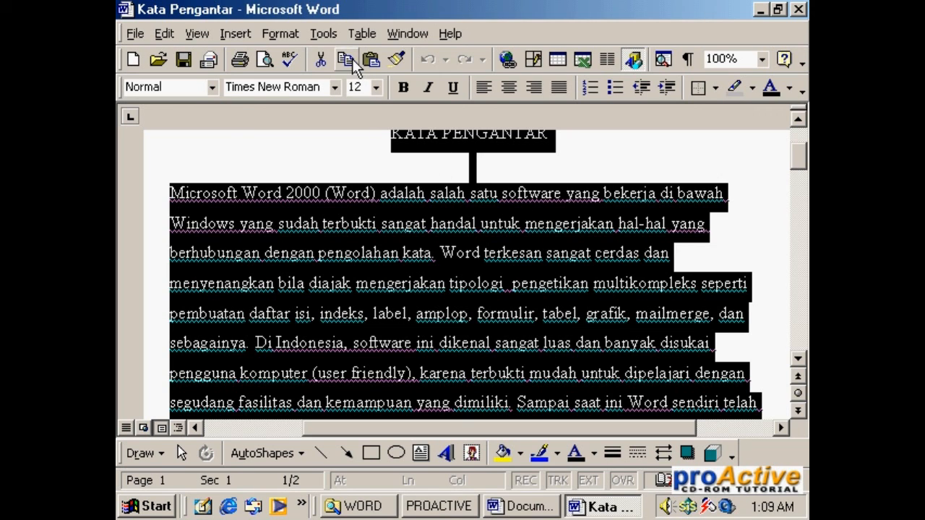
left_click(529, 509)
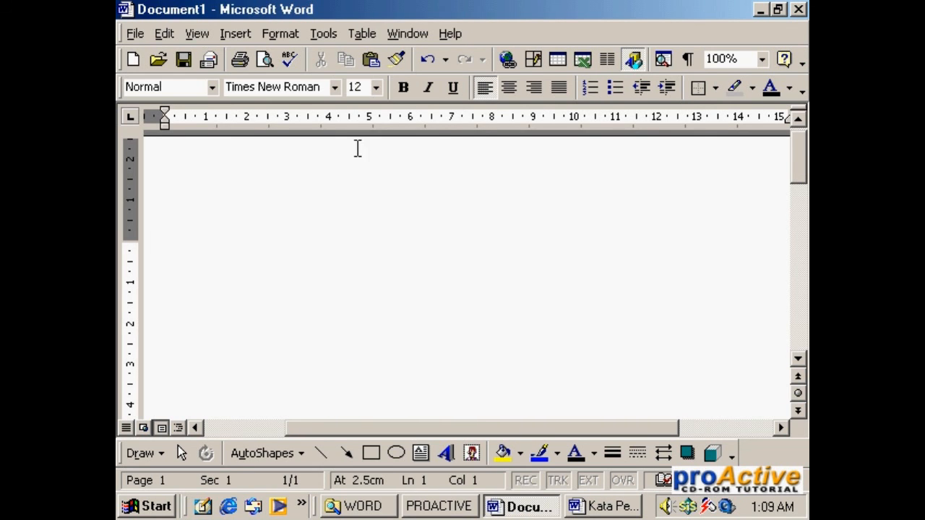
left_click(370, 61)
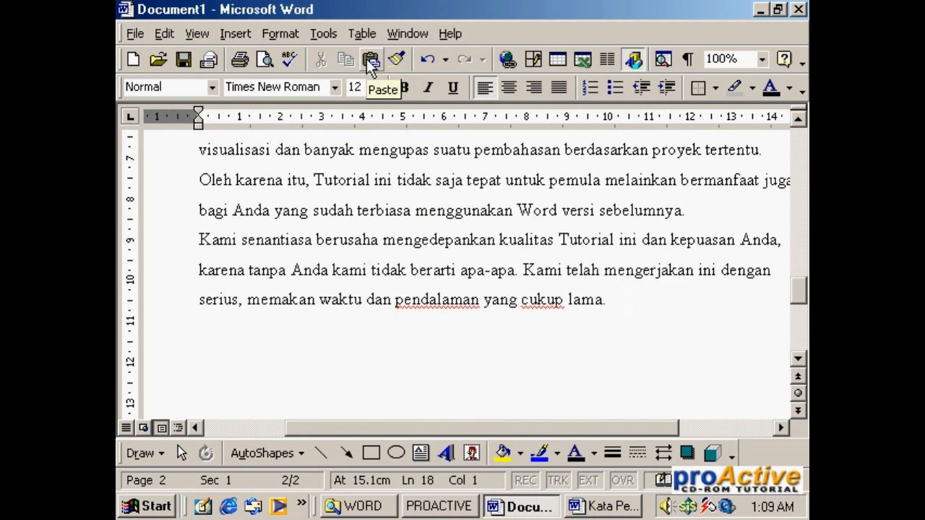
Step: Compare the beginning of the pasted text in Document1 with the original Kata Pengantar document
left_click_drag(800, 273, 800, 141)
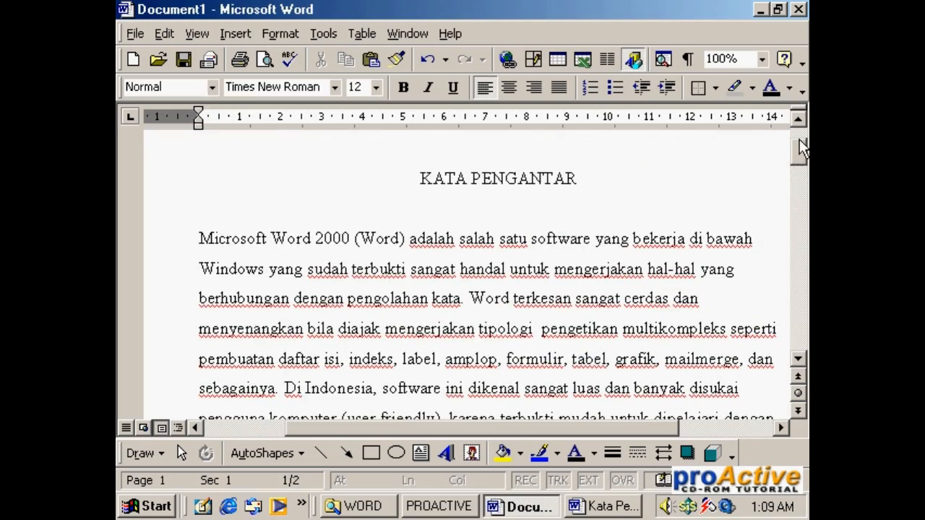
left_click(622, 512)
left_click(547, 508)
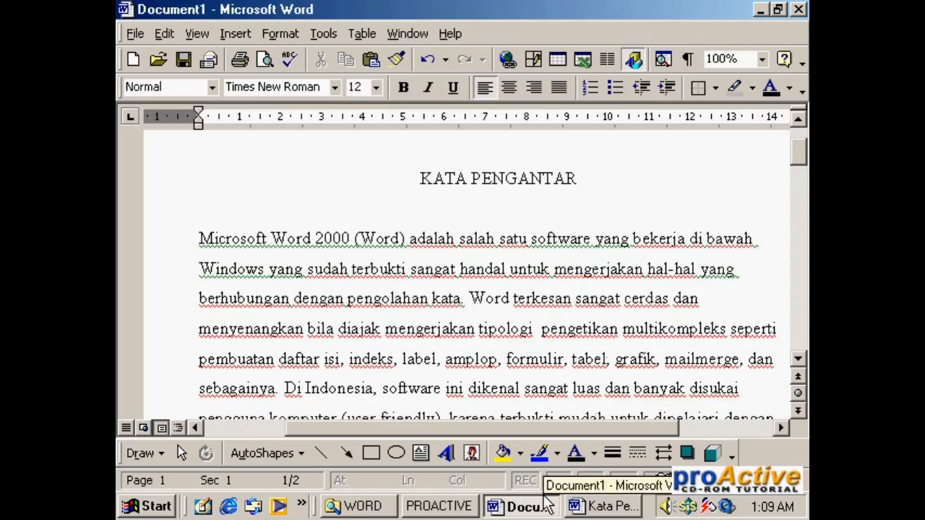
left_click(623, 512)
left_click(526, 507)
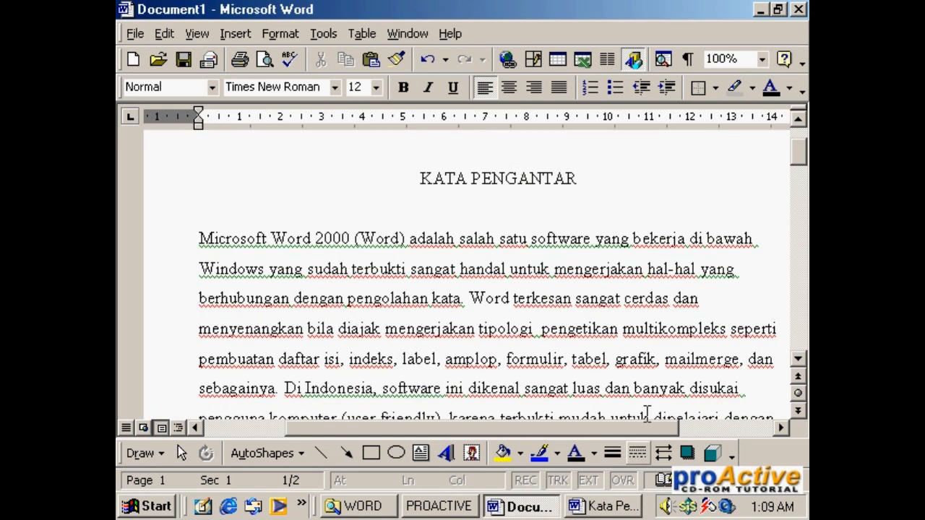